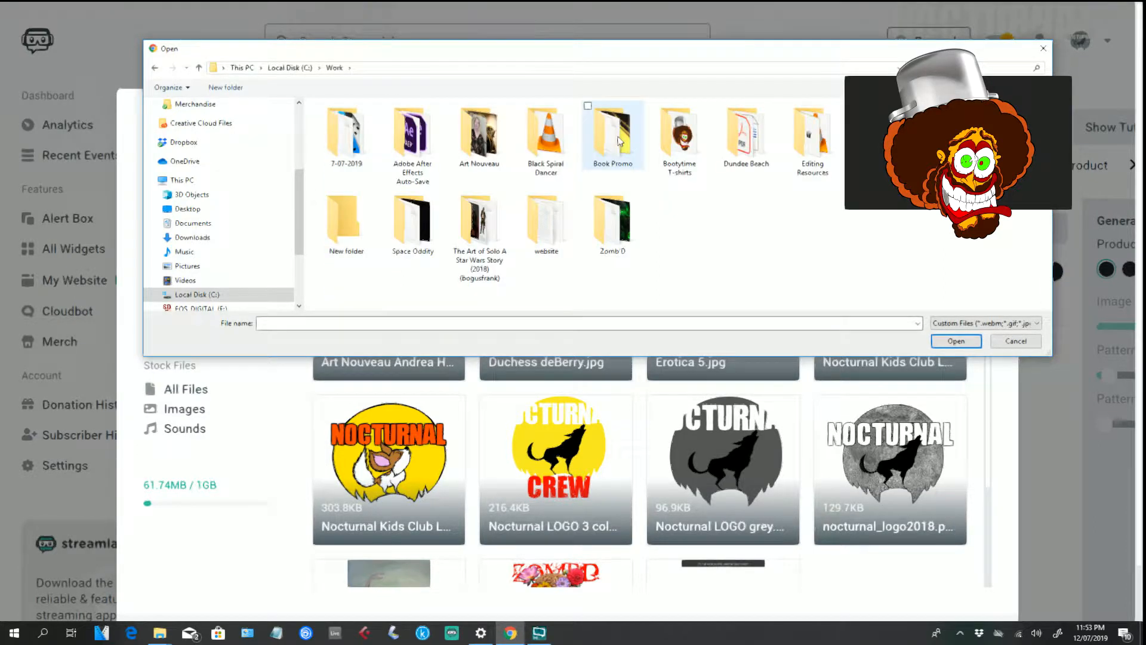
Upload artflow_201907122322.png from the Bootytime T-shirts folder to the media gallery.
{"action": "double_click", "coordinate": [662, 141]}
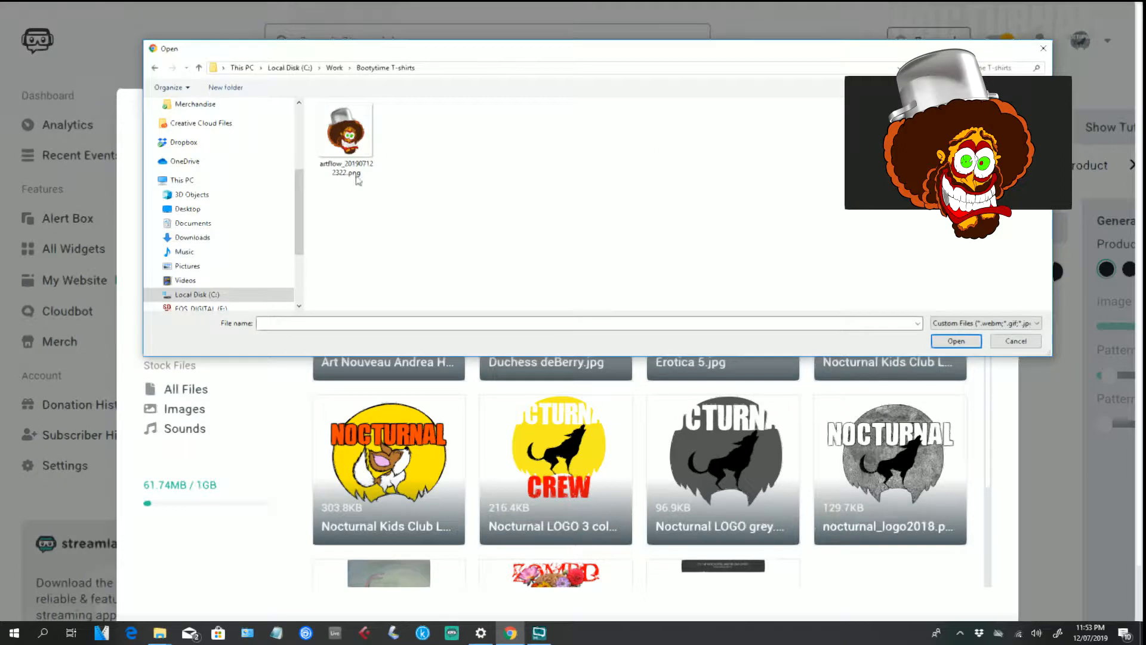
{"action": "left_click", "coordinate": [361, 139]}
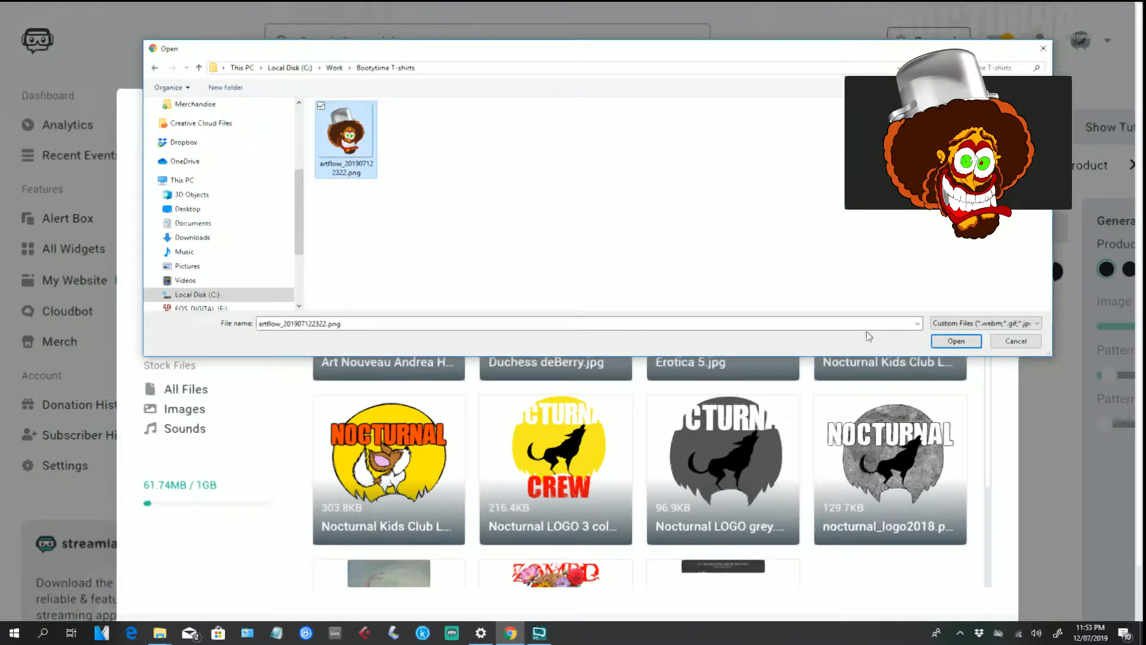
{"action": "left_click", "coordinate": [956, 341]}
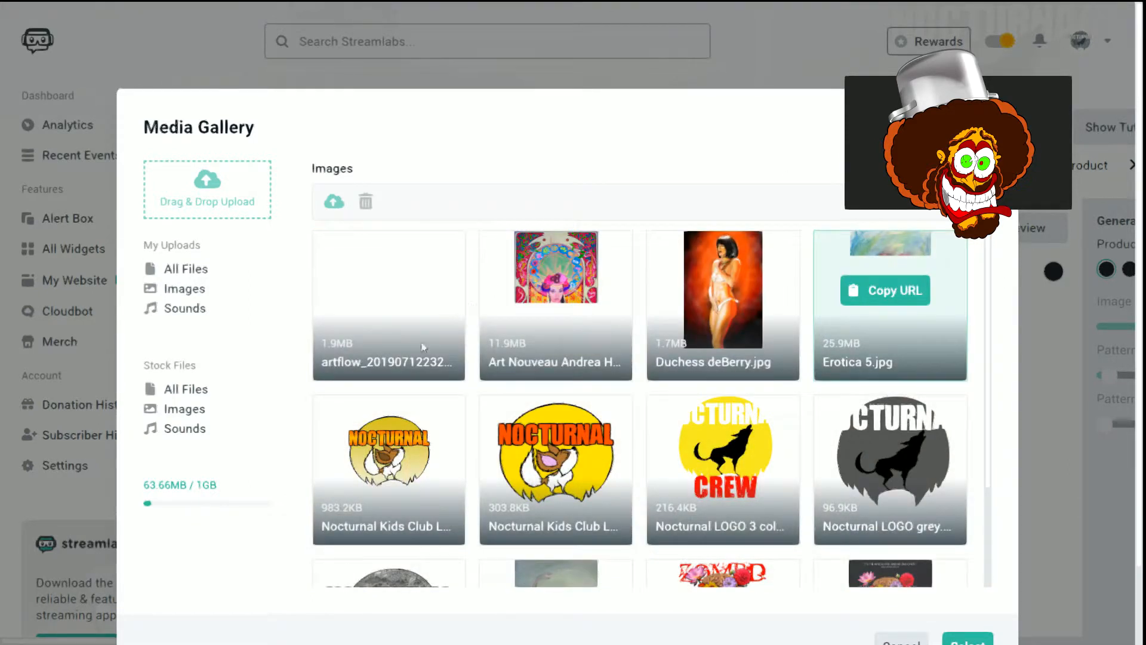
Choose the uploaded artflow character image from the gallery as the shirt's front print.
{"action": "scroll", "coordinate": [394, 325], "scroll_direction": "down", "scroll_amount": 3}
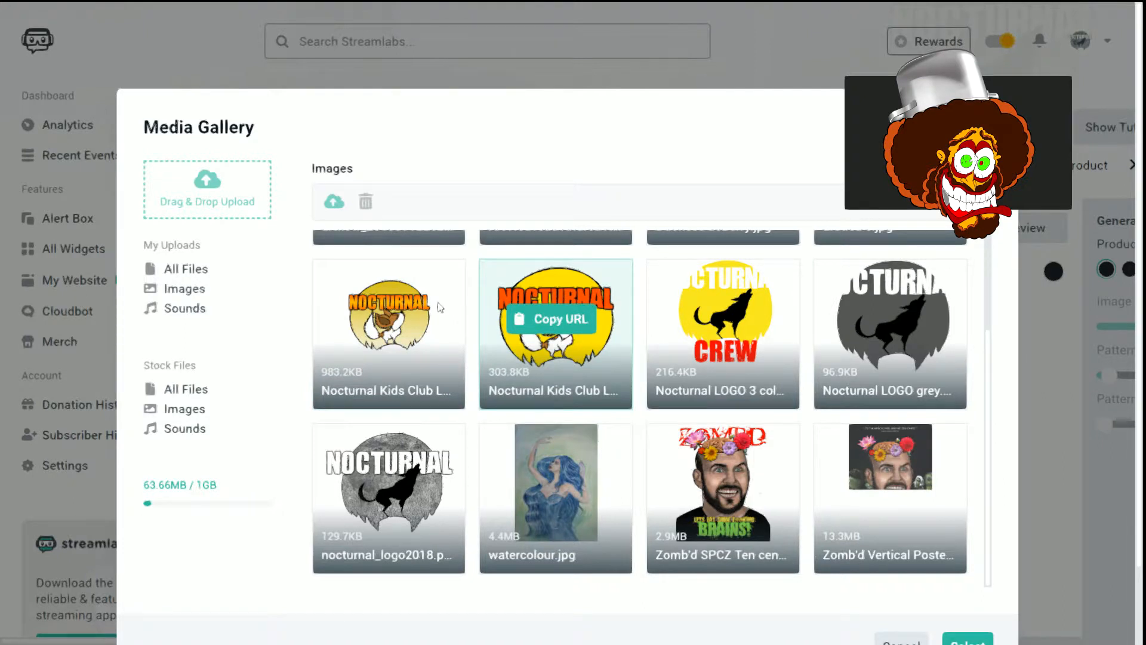
{"action": "scroll", "coordinate": [979, 278], "scroll_direction": "up", "scroll_amount": 2}
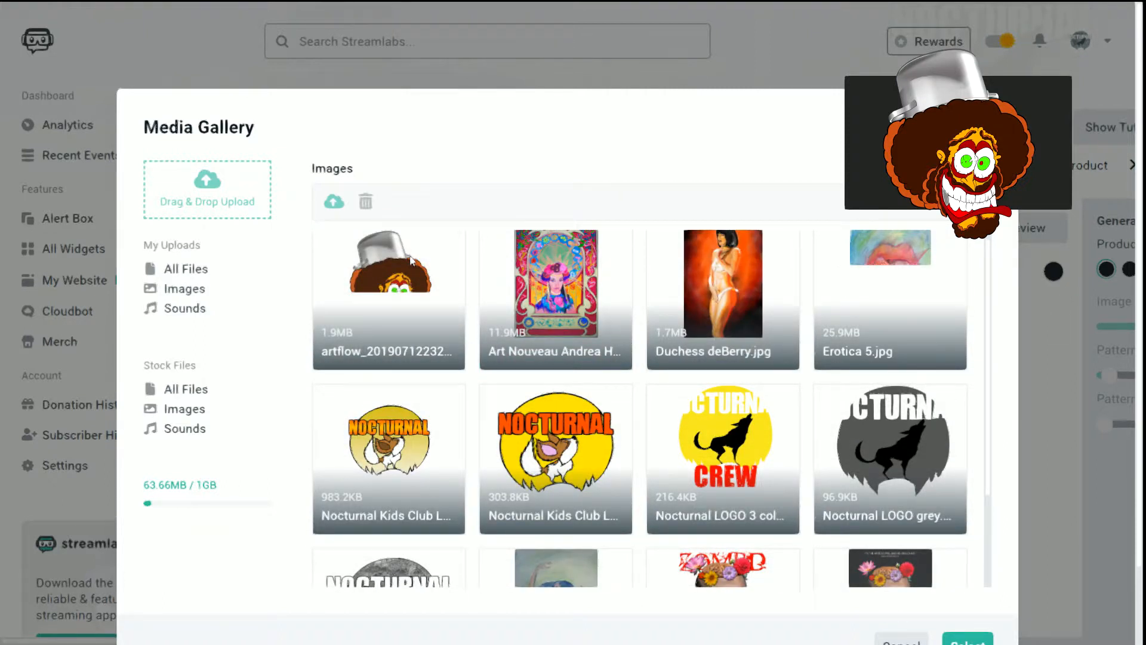
{"action": "scroll", "coordinate": [411, 258], "scroll_direction": "up", "scroll_amount": 1}
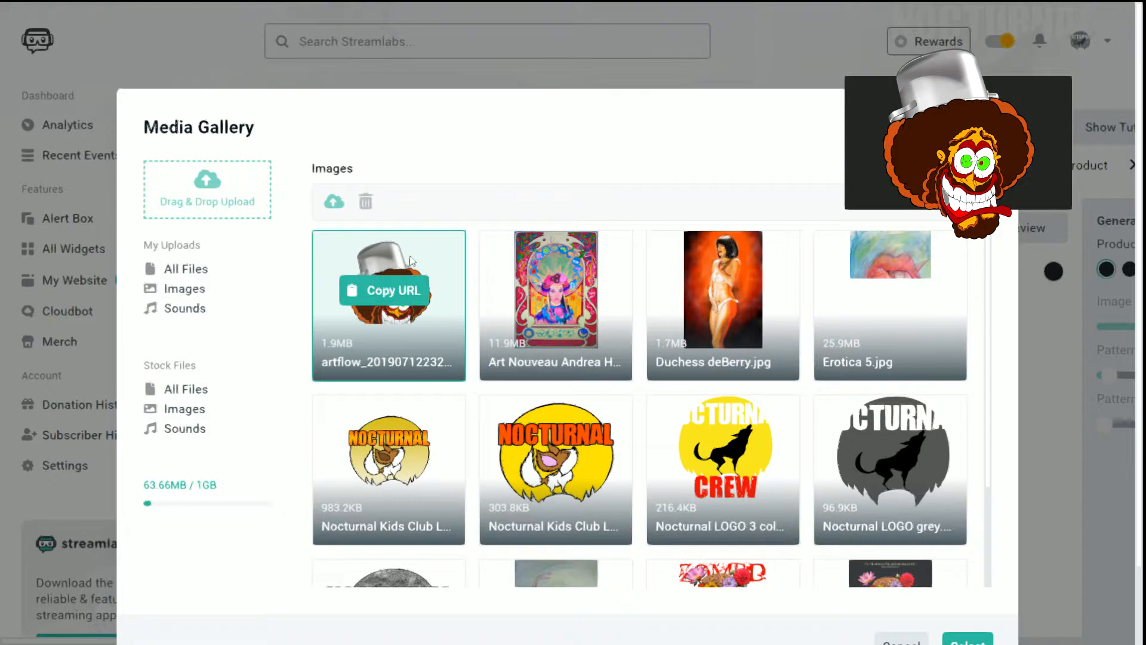
{"action": "scroll", "coordinate": [443, 318], "scroll_direction": "down", "scroll_amount": 1}
{"action": "scroll", "coordinate": [412, 245], "scroll_direction": "down", "scroll_amount": 2}
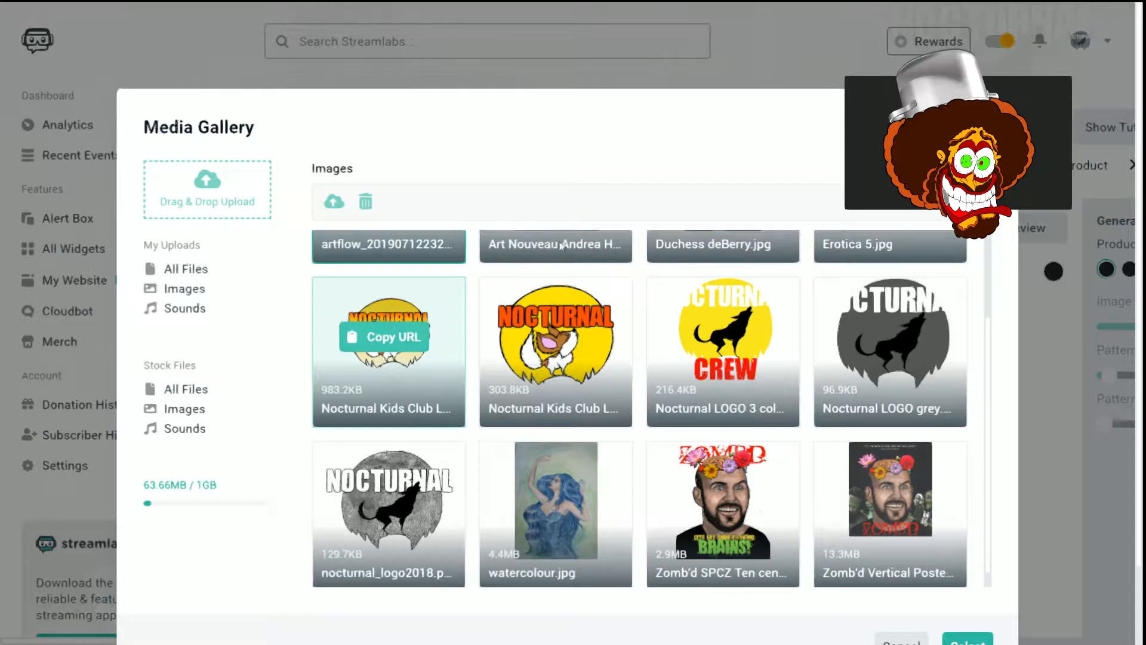
{"action": "scroll", "coordinate": [895, 281], "scroll_direction": "up", "scroll_amount": 2}
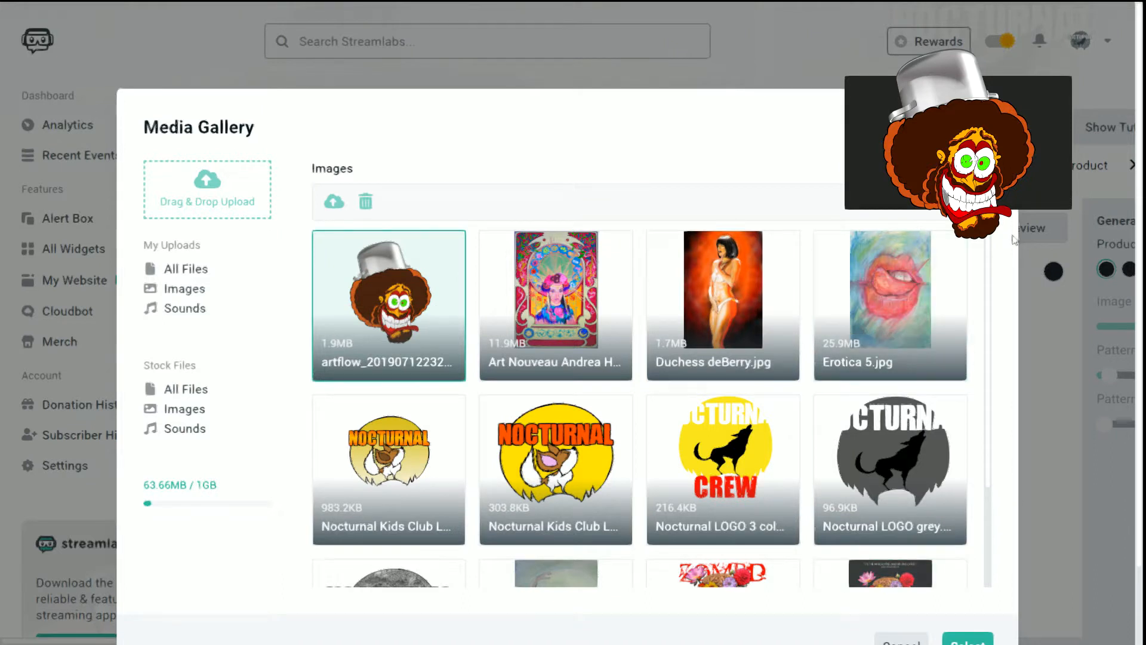
{"action": "scroll", "coordinate": [1018, 245], "scroll_direction": "down", "scroll_amount": 1}
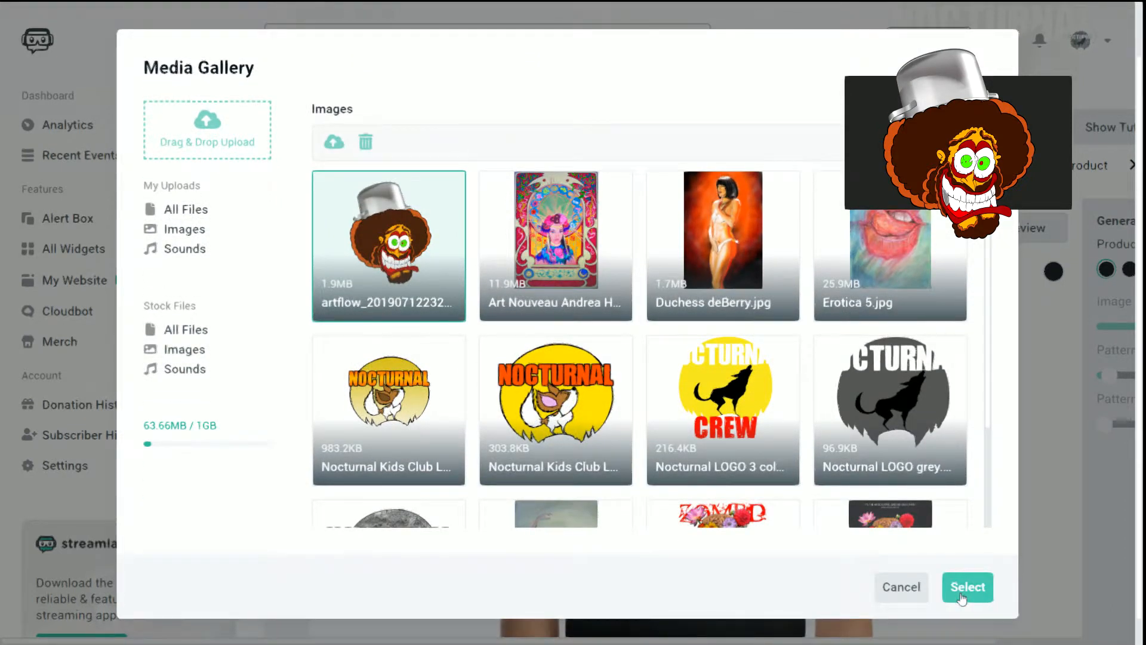
{"action": "left_click", "coordinate": [963, 590]}
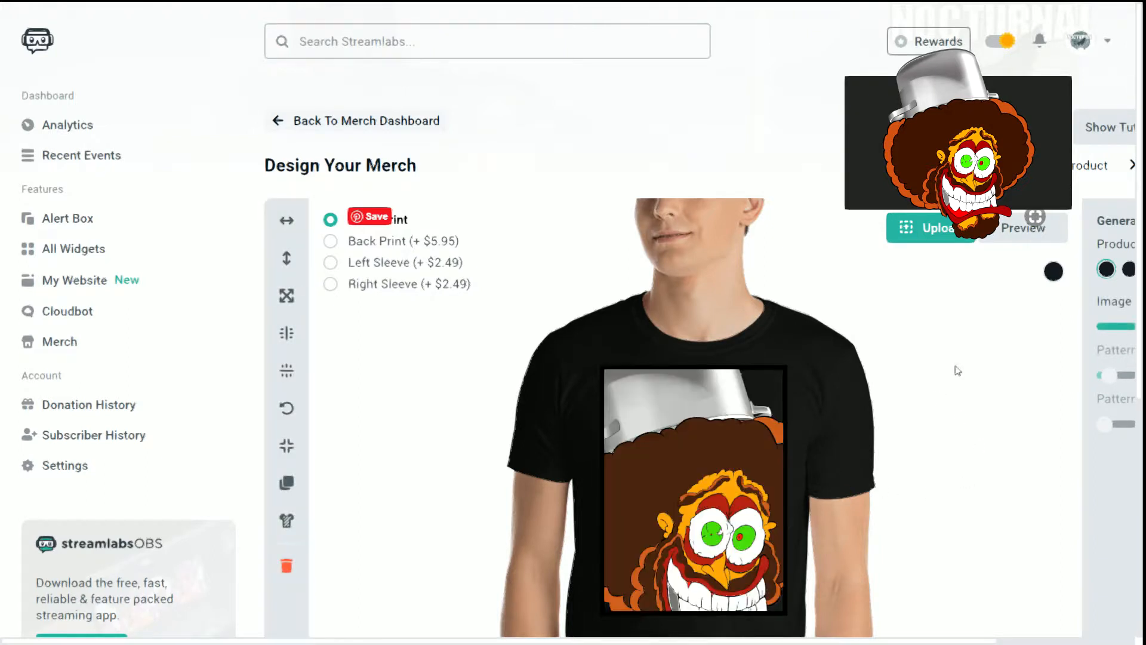
Reduce the character artwork and reposition it so its face sits inside the front print area.
{"action": "scroll", "coordinate": [958, 370], "scroll_direction": "down", "scroll_amount": 1}
{"action": "scroll", "coordinate": [958, 371], "scroll_direction": "down", "scroll_amount": 1}
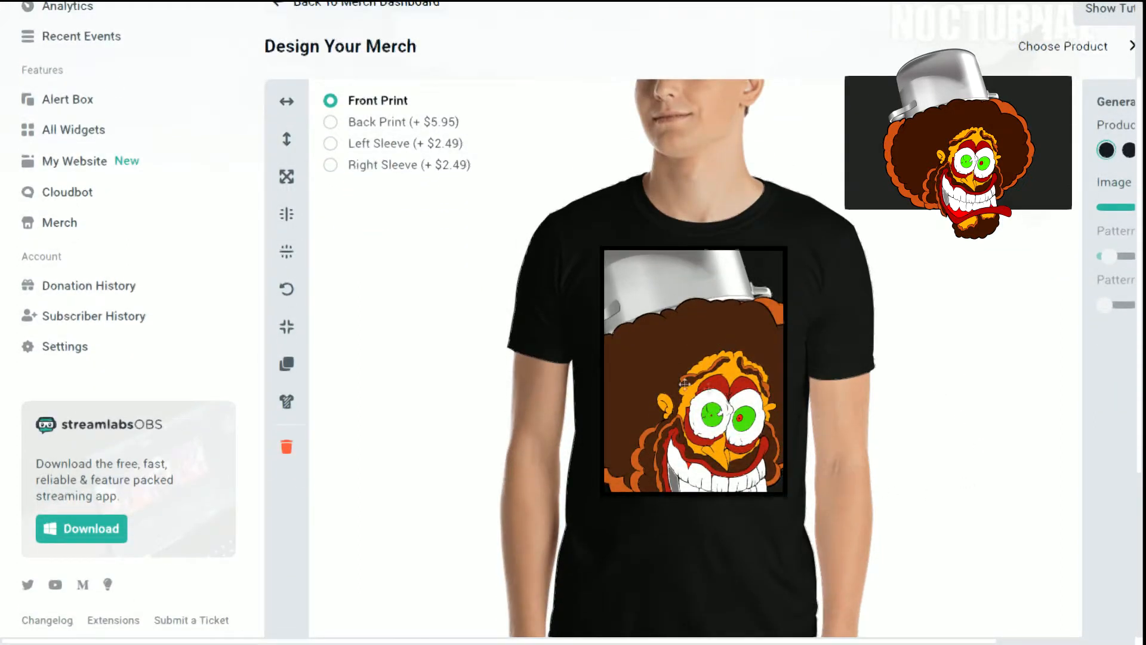
{"action": "scroll", "coordinate": [718, 360], "scroll_direction": "down", "scroll_amount": 2}
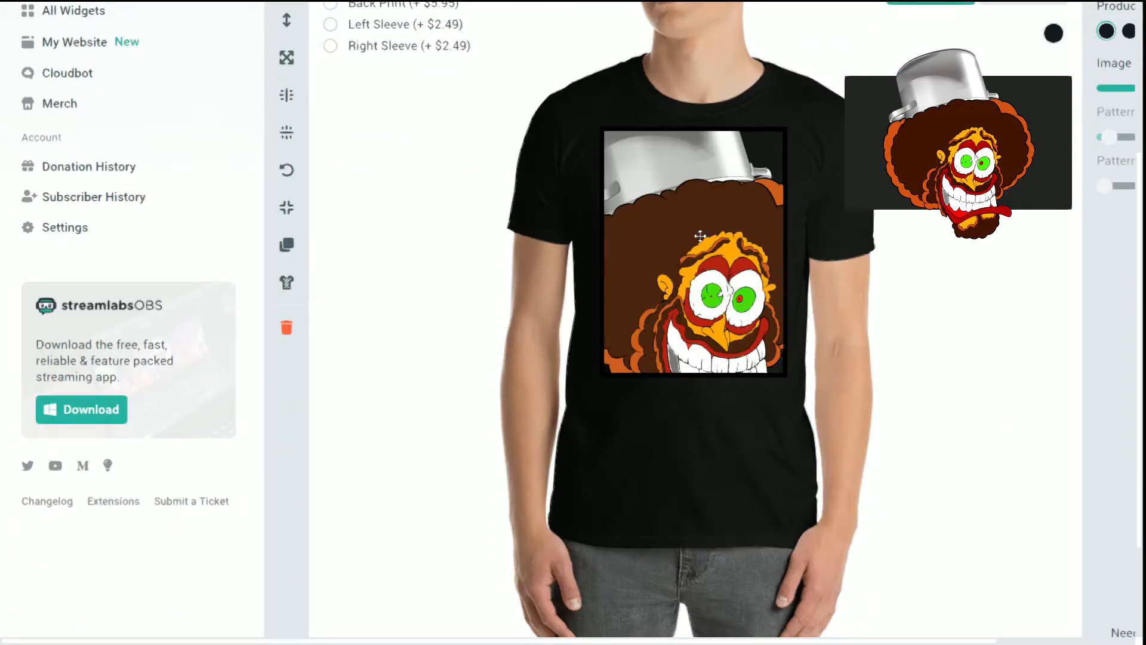
{"action": "left_click_drag", "start_coordinate": [733, 277], "coordinate": [687, 180]}
{"action": "left_click_drag", "start_coordinate": [748, 309], "coordinate": [608, 279]}
{"action": "left_click_drag", "start_coordinate": [717, 321], "coordinate": [803, 336]}
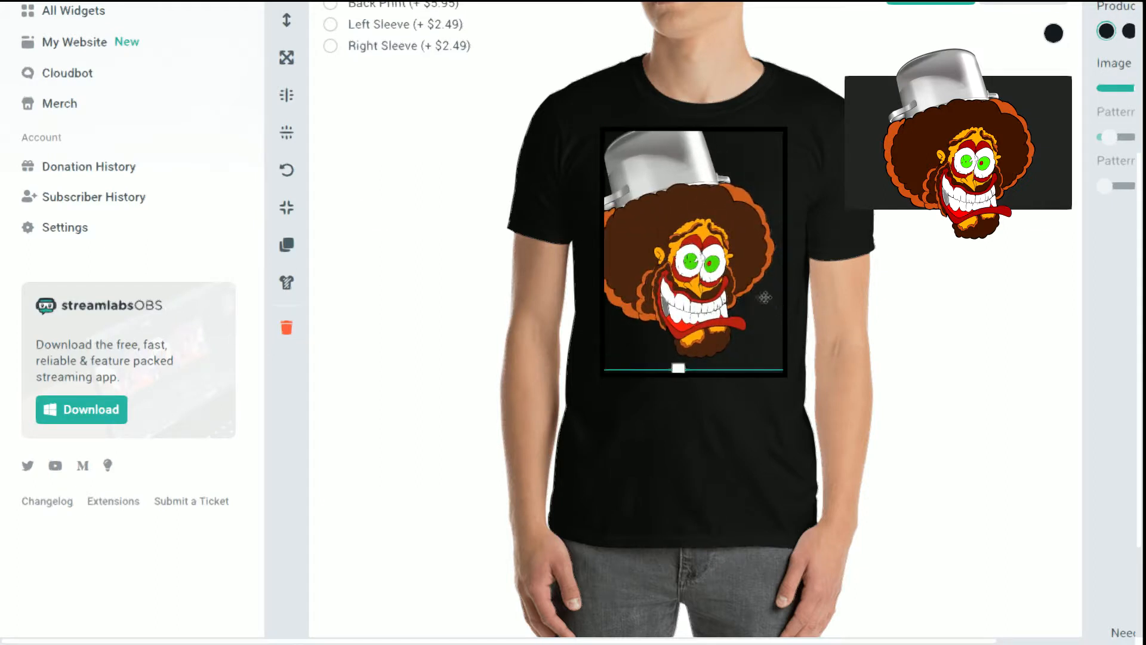
{"action": "left_click_drag", "start_coordinate": [765, 297], "coordinate": [717, 296]}
{"action": "left_click_drag", "start_coordinate": [777, 229], "coordinate": [744, 229]}
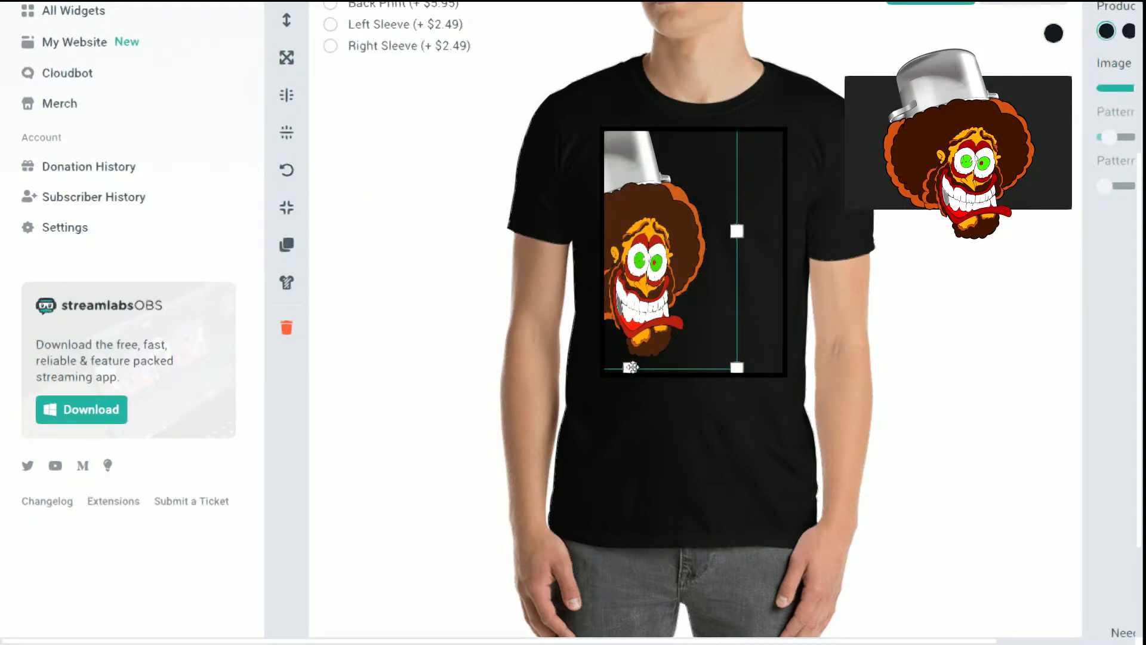
{"action": "left_click_drag", "start_coordinate": [629, 327], "coordinate": [689, 315]}
{"action": "left_click_drag", "start_coordinate": [685, 365], "coordinate": [686, 350]}
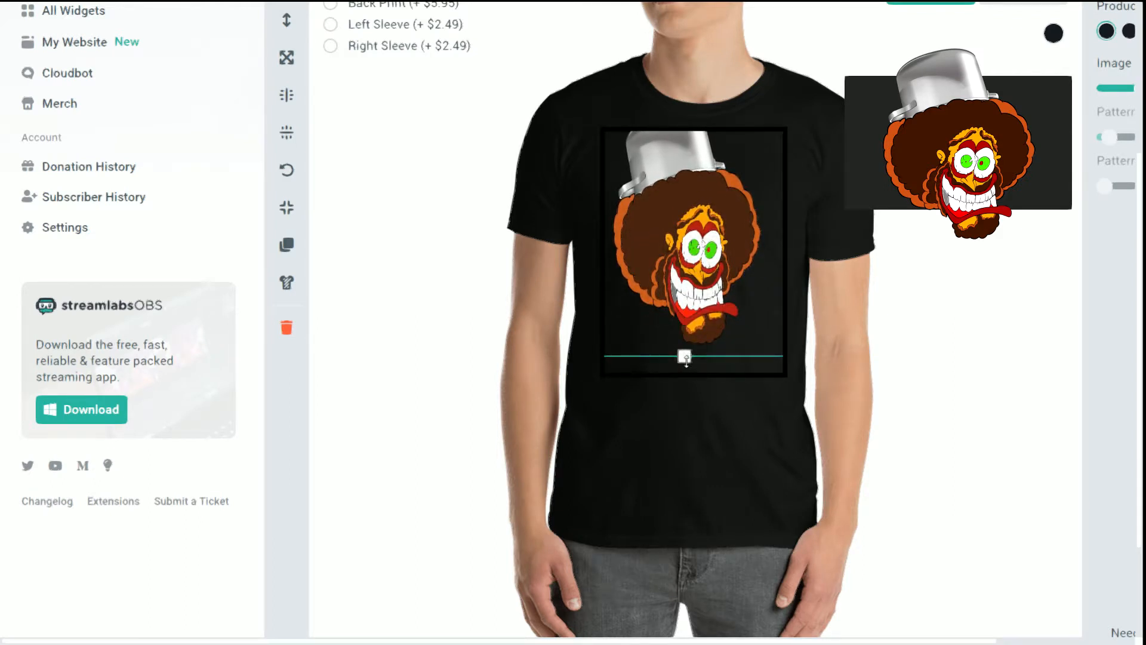
{"action": "left_click_drag", "start_coordinate": [689, 344], "coordinate": [666, 354]}
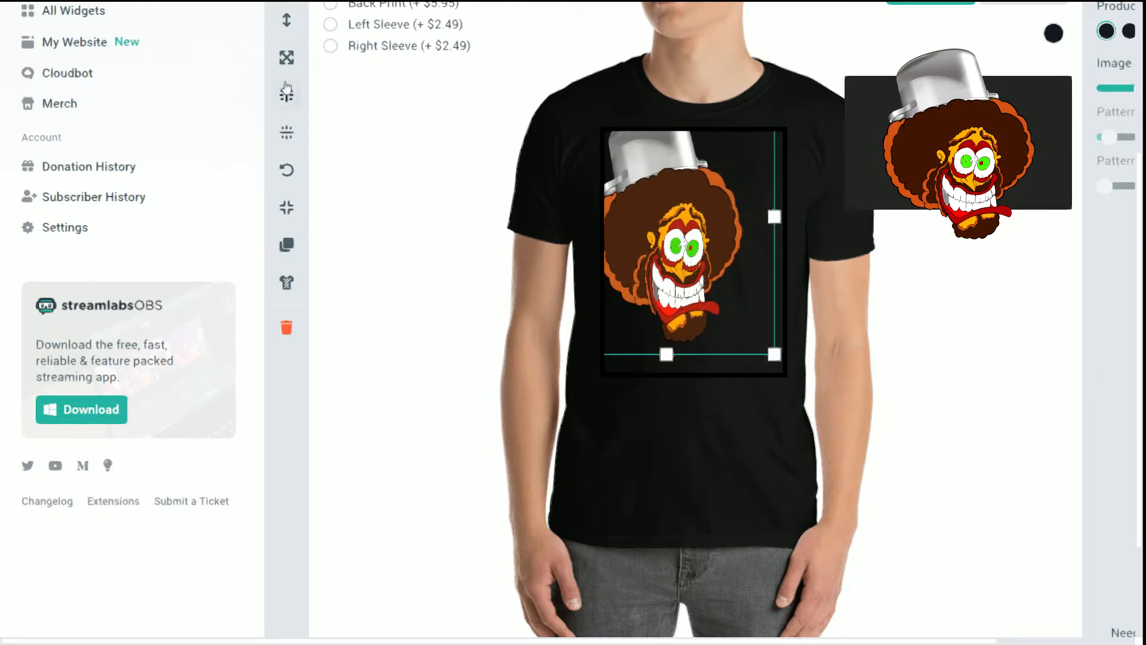
Fit the artwork to the front print area, fine-tune its proportions and place the whole character centrally on the upper chest.
{"action": "left_click", "coordinate": [289, 22]}
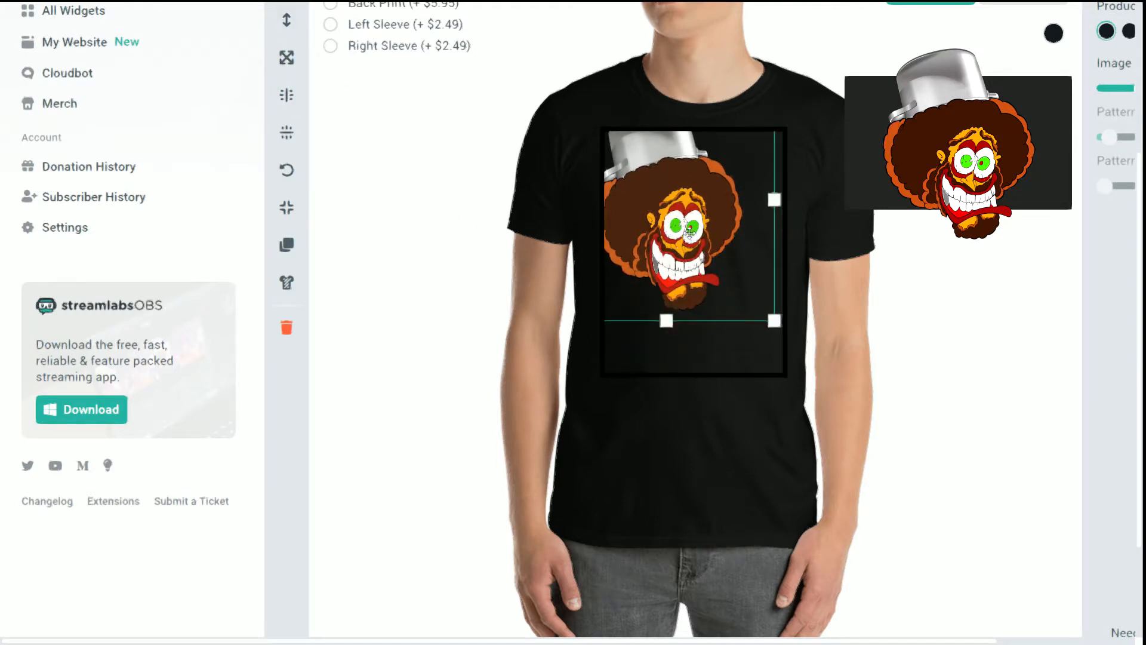
{"action": "left_click", "coordinate": [286, 57]}
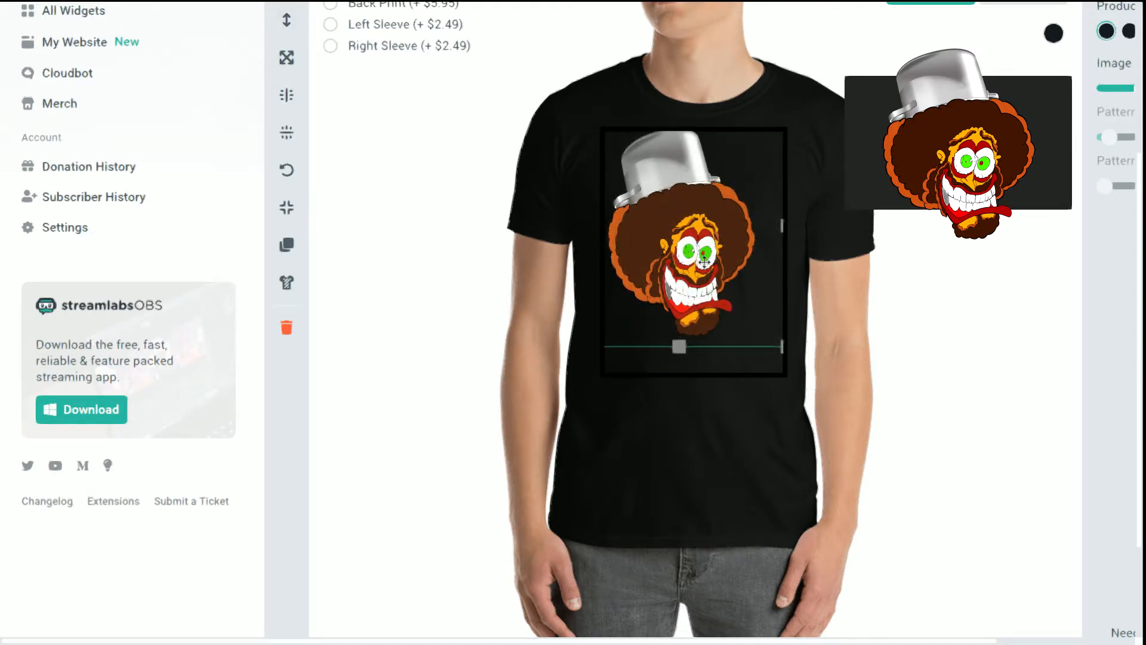
{"action": "left_click", "coordinate": [287, 57]}
{"action": "mouse_move", "coordinate": [720, 268]}
{"action": "left_mouse_down"}
{"action": "mouse_move", "coordinate": [699, 247]}
{"action": "mouse_move", "coordinate": [715, 249]}
{"action": "left_mouse_up"}
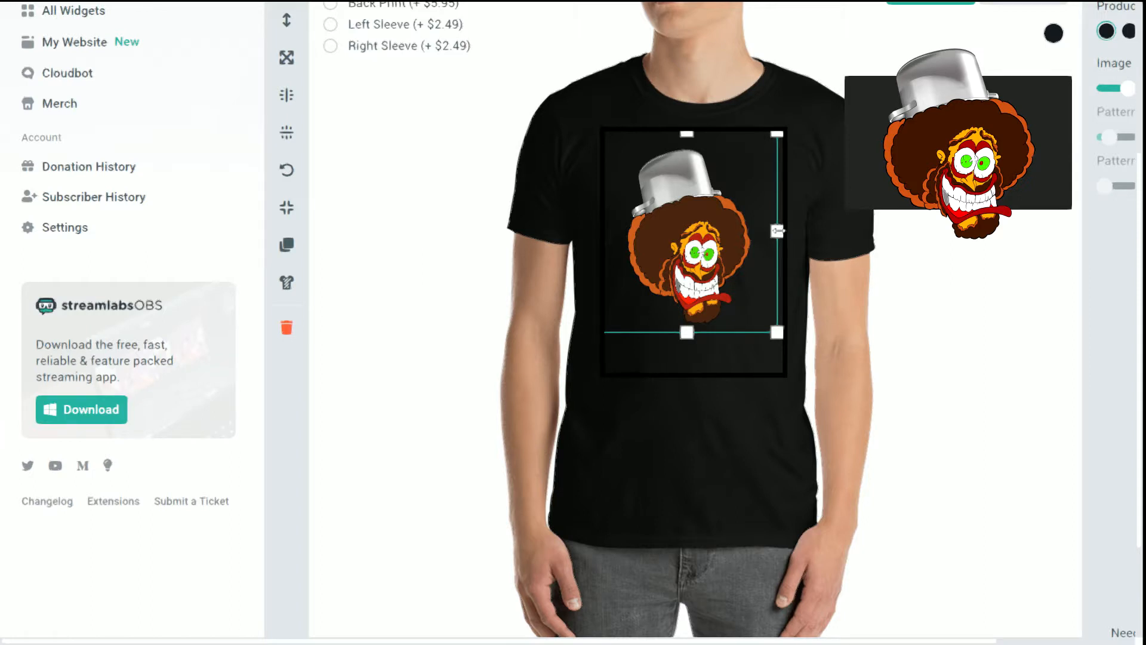
{"action": "left_click_drag", "start_coordinate": [712, 234], "coordinate": [701, 236]}
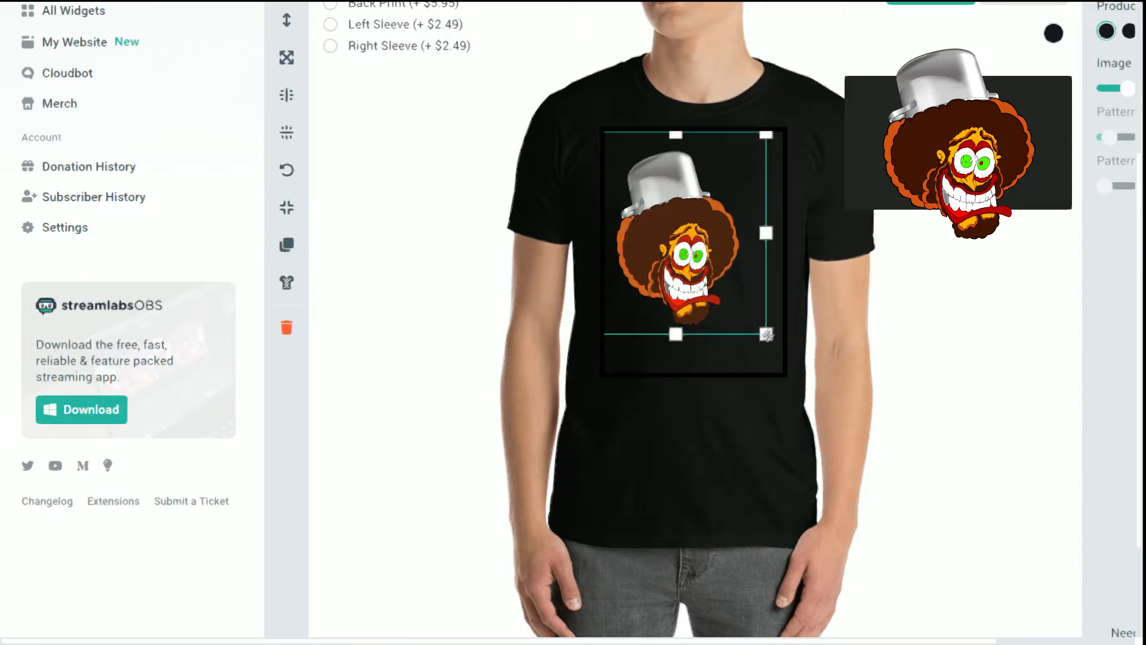
{"action": "mouse_move", "coordinate": [770, 333]}
{"action": "left_mouse_down"}
{"action": "mouse_move", "coordinate": [780, 342]}
{"action": "mouse_move", "coordinate": [767, 340]}
{"action": "left_mouse_up"}
{"action": "left_click_drag", "start_coordinate": [771, 240], "coordinate": [780, 247]}
{"action": "mouse_move", "coordinate": [690, 267]}
{"action": "left_mouse_down"}
{"action": "mouse_move", "coordinate": [716, 245]}
{"action": "mouse_move", "coordinate": [682, 236]}
{"action": "mouse_move", "coordinate": [698, 246]}
{"action": "left_mouse_up"}
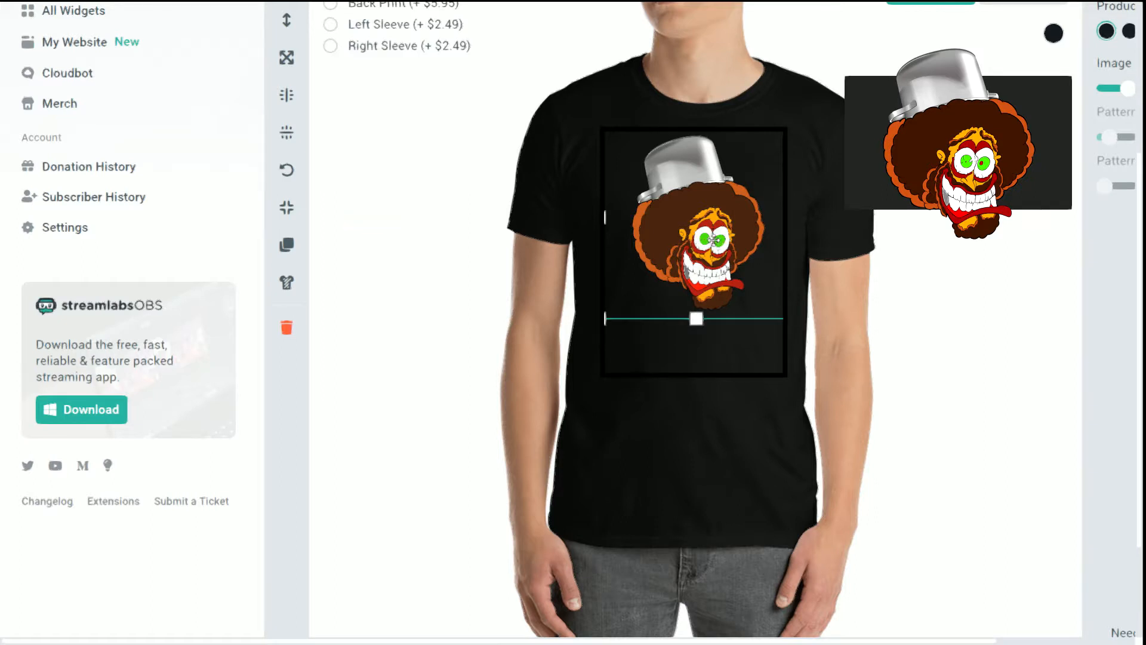
Add the second dark shade, grey and white to the shirt's product colors.
{"action": "scroll", "coordinate": [851, 266], "scroll_direction": "up", "scroll_amount": 3}
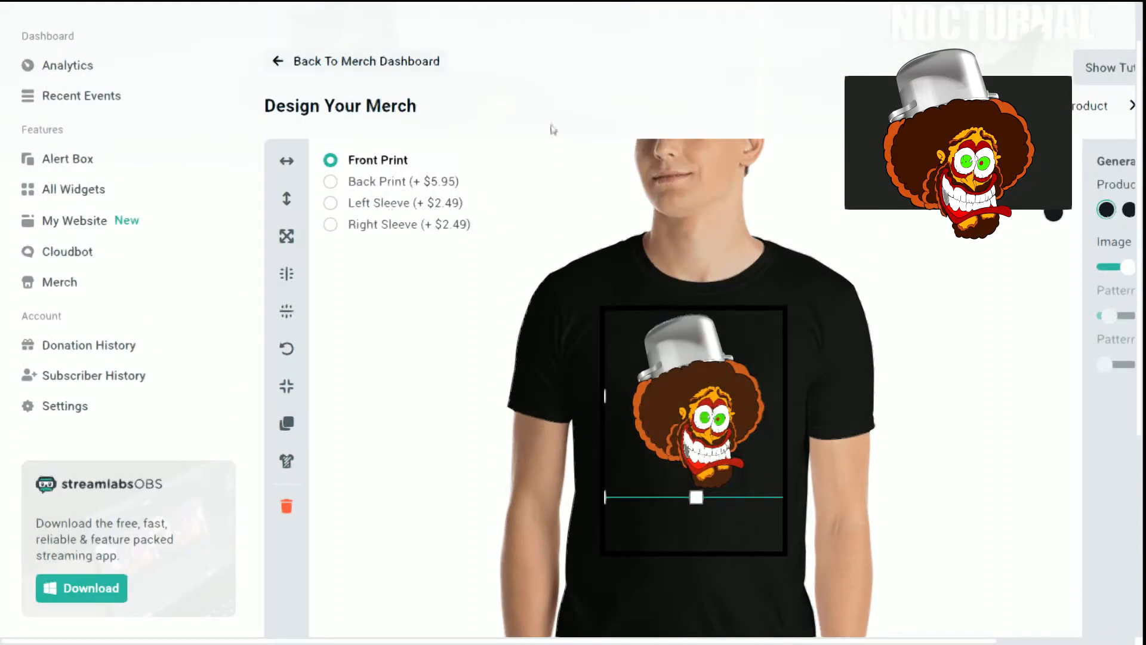
{"action": "scroll", "coordinate": [420, 303], "scroll_direction": "down", "scroll_amount": 2}
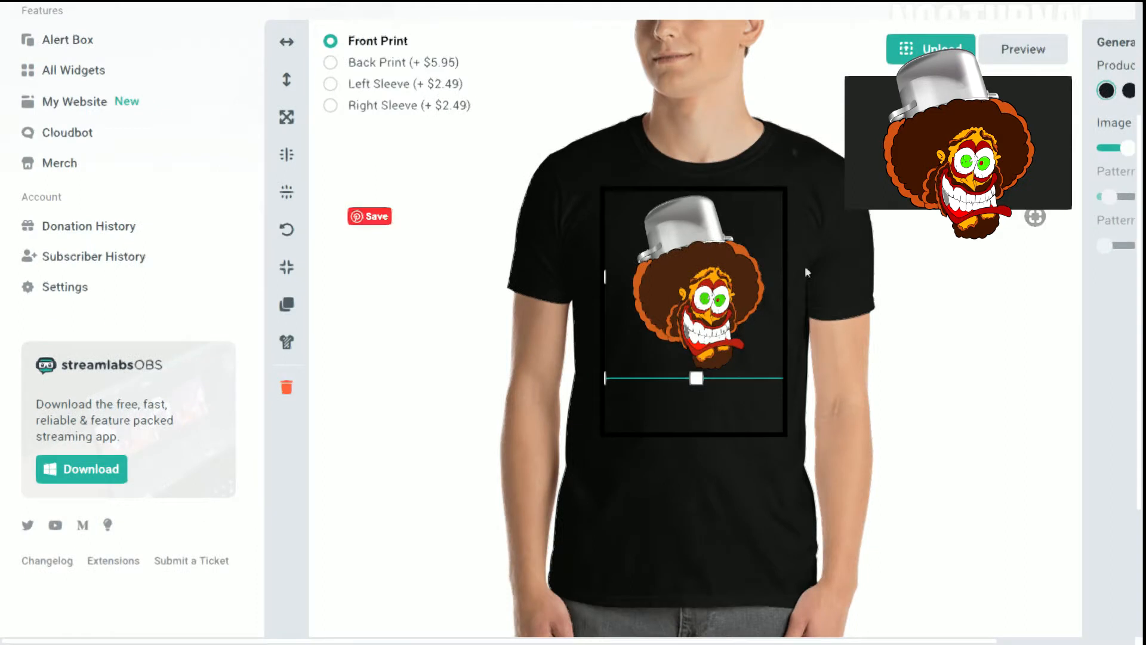
{"action": "key", "text": "ctrl+minus"}
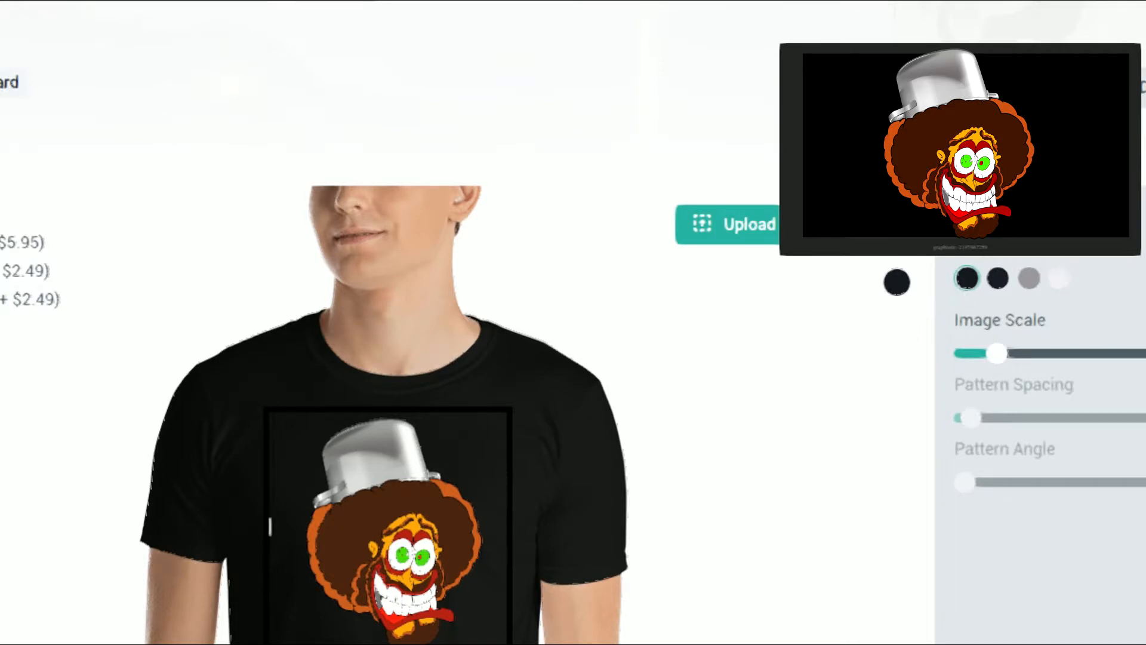
{"action": "left_click", "coordinate": [998, 278]}
{"action": "left_click", "coordinate": [1028, 278]}
{"action": "left_click", "coordinate": [1062, 279]}
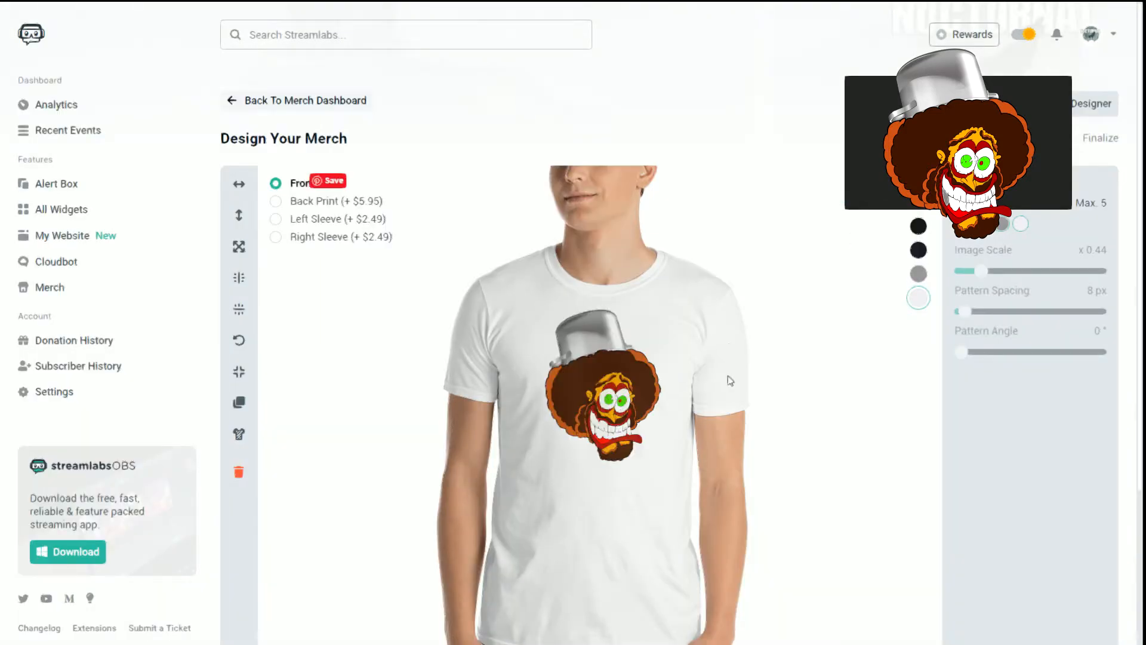
Switch to Back Print and add the nocturnal_logo2018 image from the media gallery.
{"action": "scroll", "coordinate": [729, 375], "scroll_direction": "down", "scroll_amount": 3}
{"action": "scroll", "coordinate": [729, 375], "scroll_direction": "up", "scroll_amount": 2}
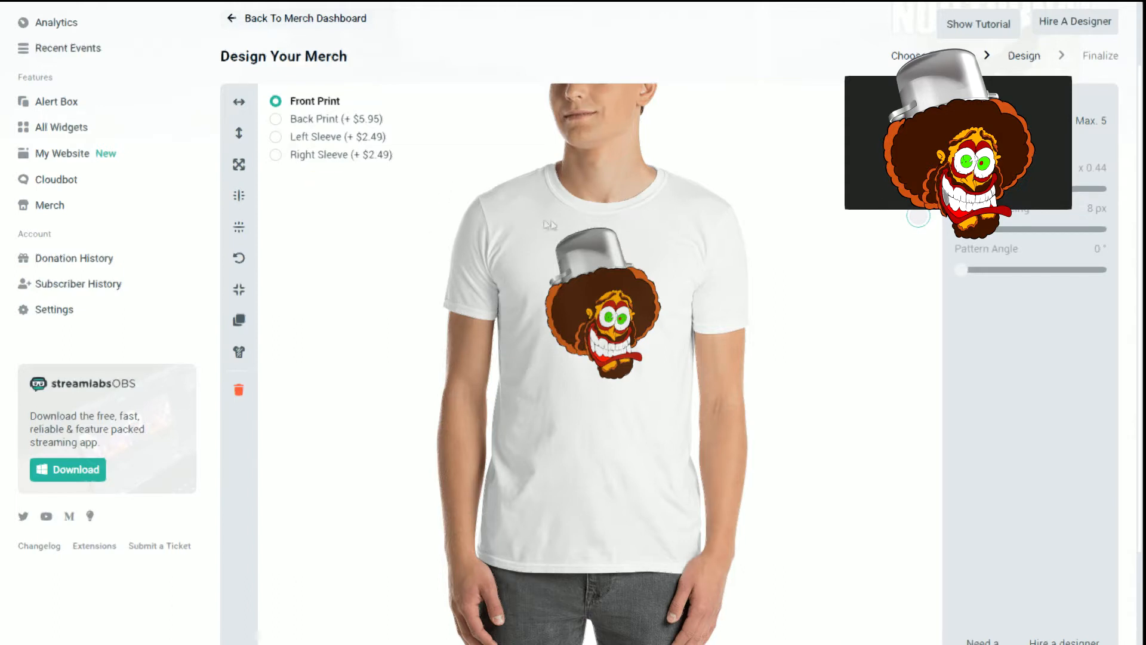
{"action": "left_click", "coordinate": [312, 120]}
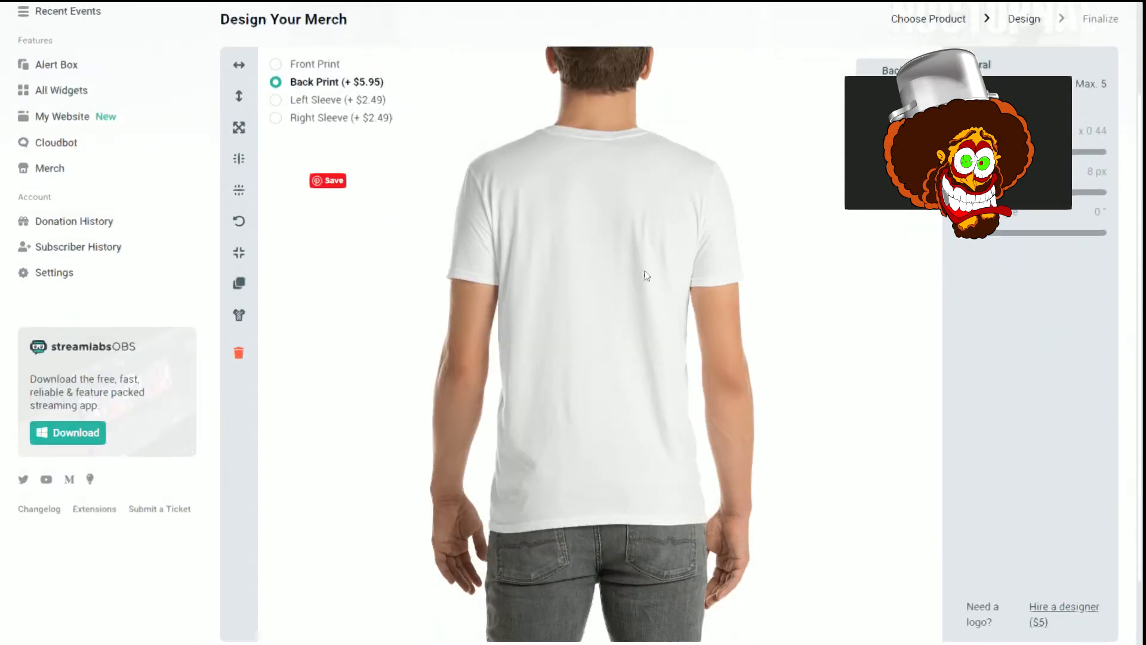
{"action": "scroll", "coordinate": [660, 272], "scroll_direction": "up", "scroll_amount": 2}
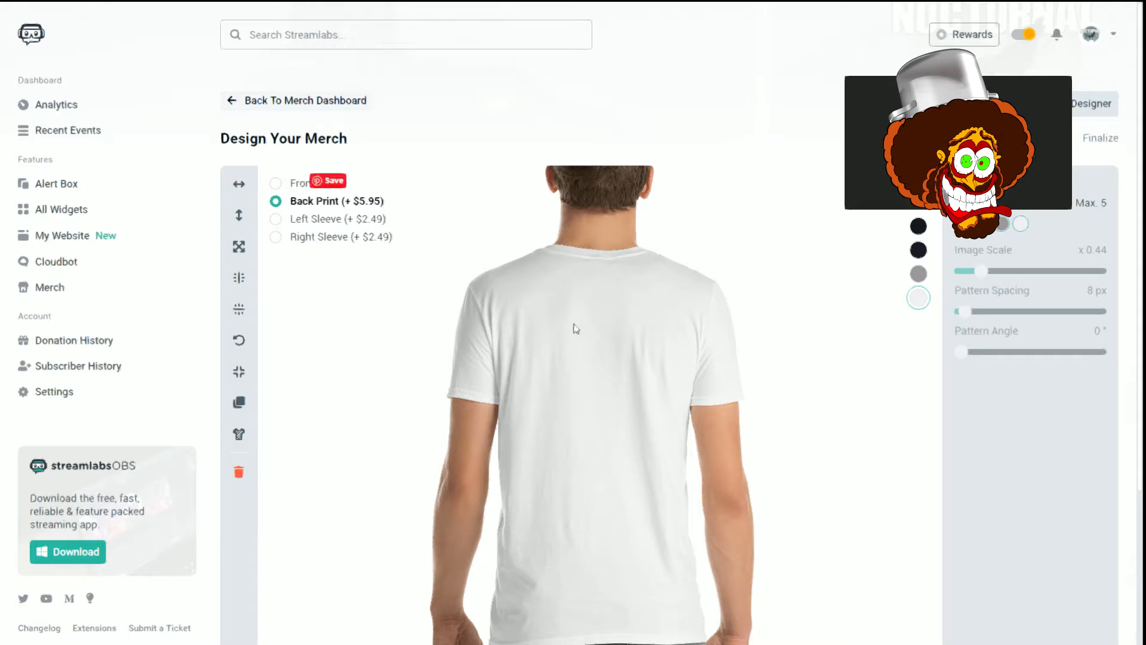
{"action": "scroll", "coordinate": [576, 329], "scroll_direction": "down", "scroll_amount": 3}
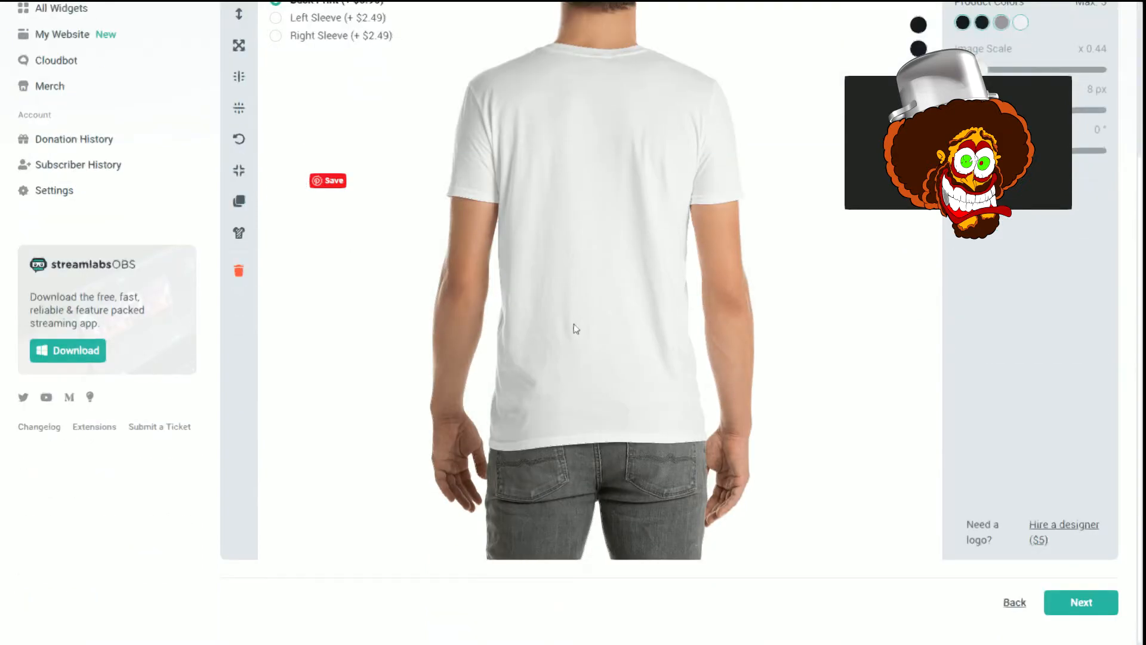
{"action": "scroll", "coordinate": [576, 329], "scroll_direction": "up", "scroll_amount": 3}
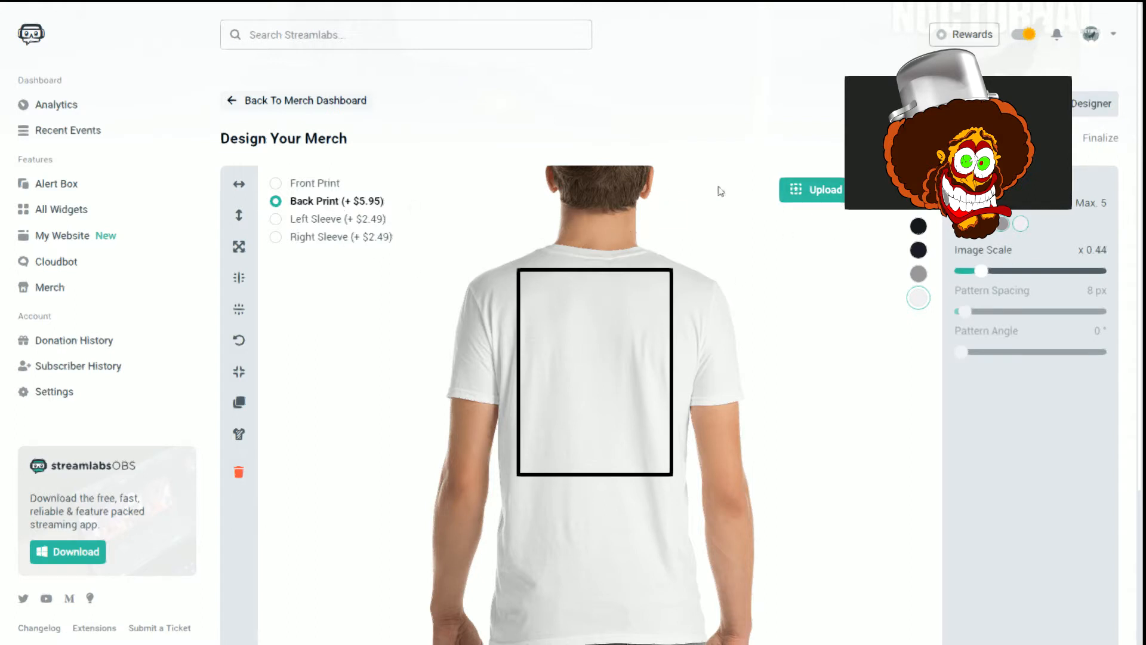
{"action": "left_click", "coordinate": [812, 191]}
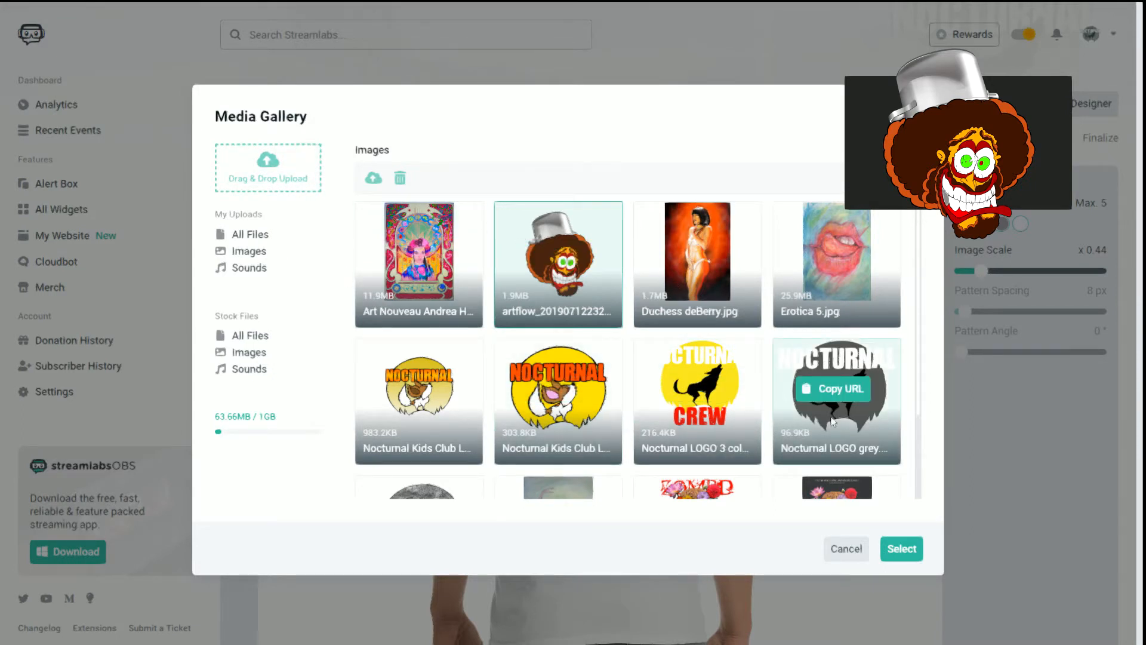
{"action": "scroll", "coordinate": [833, 421], "scroll_direction": "down", "scroll_amount": 2}
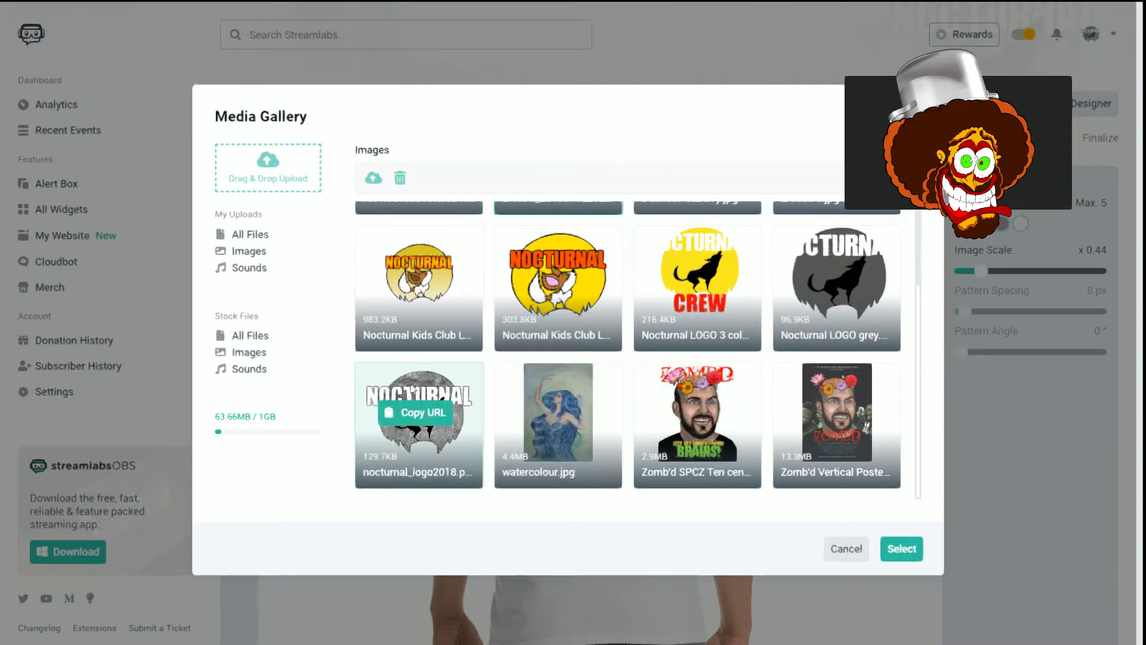
{"action": "left_click", "coordinate": [412, 389]}
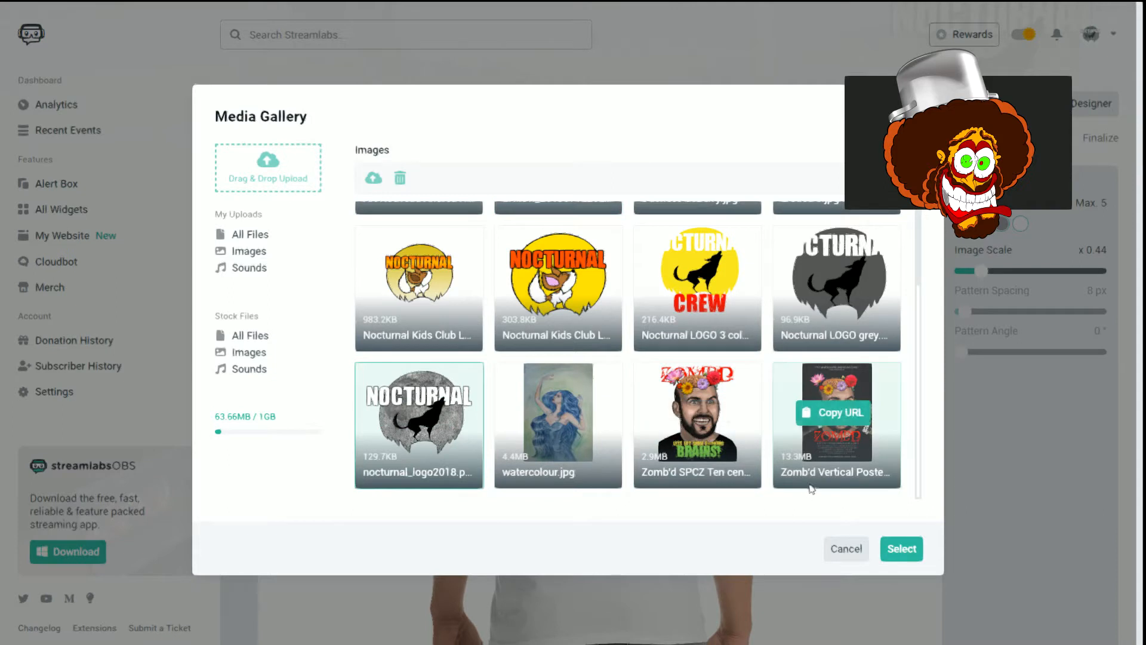
{"action": "left_click", "coordinate": [900, 550]}
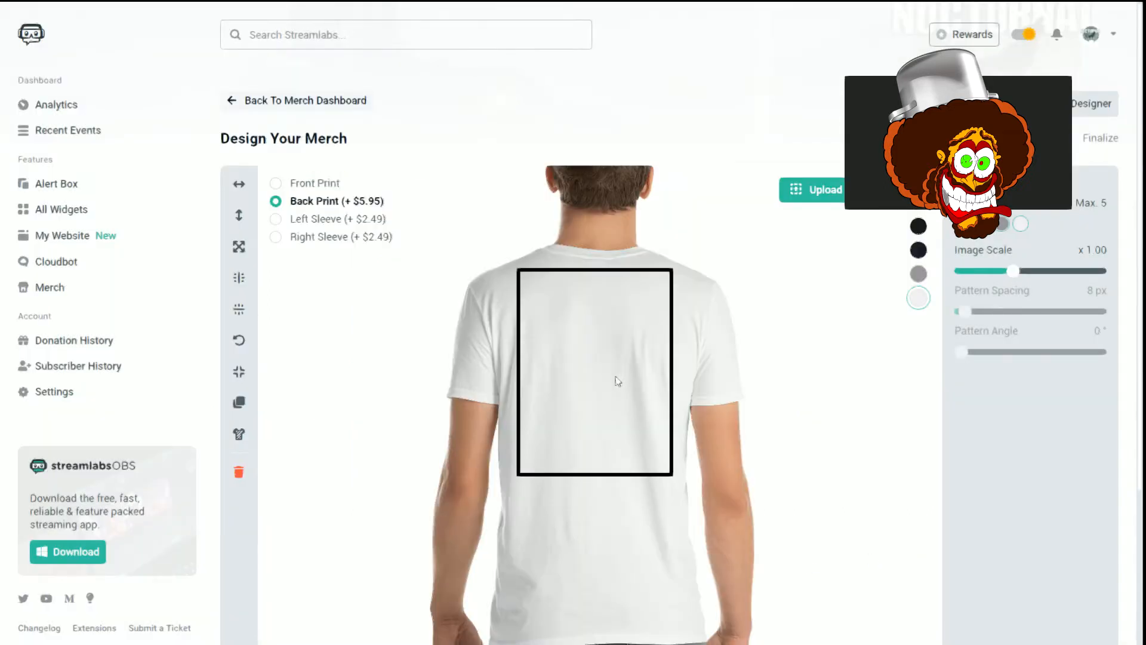
Enlarge the Nocturnal logo to image scale x 2.50 and centre it high in the back print area.
{"action": "left_click_drag", "start_coordinate": [596, 376], "coordinate": [586, 296]}
{"action": "left_click", "coordinate": [239, 247]}
{"action": "left_click_drag", "start_coordinate": [598, 365], "coordinate": [592, 327]}
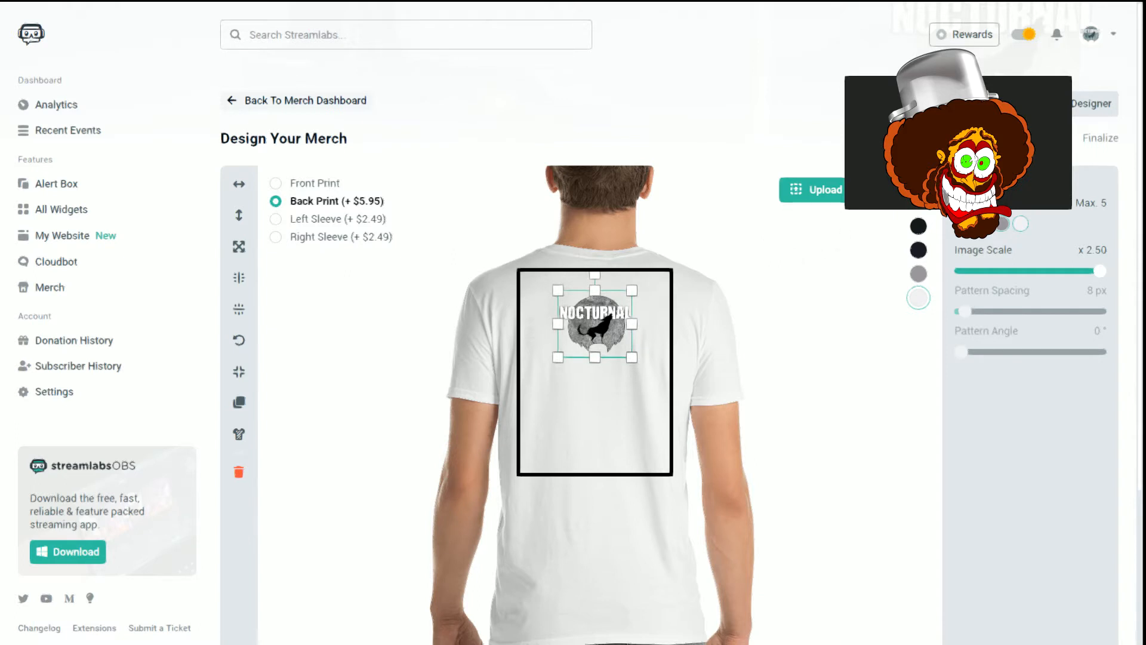
Check the back design without its selection frame and delete the Nocturnal logo from the back print.
{"action": "left_click", "coordinate": [817, 357]}
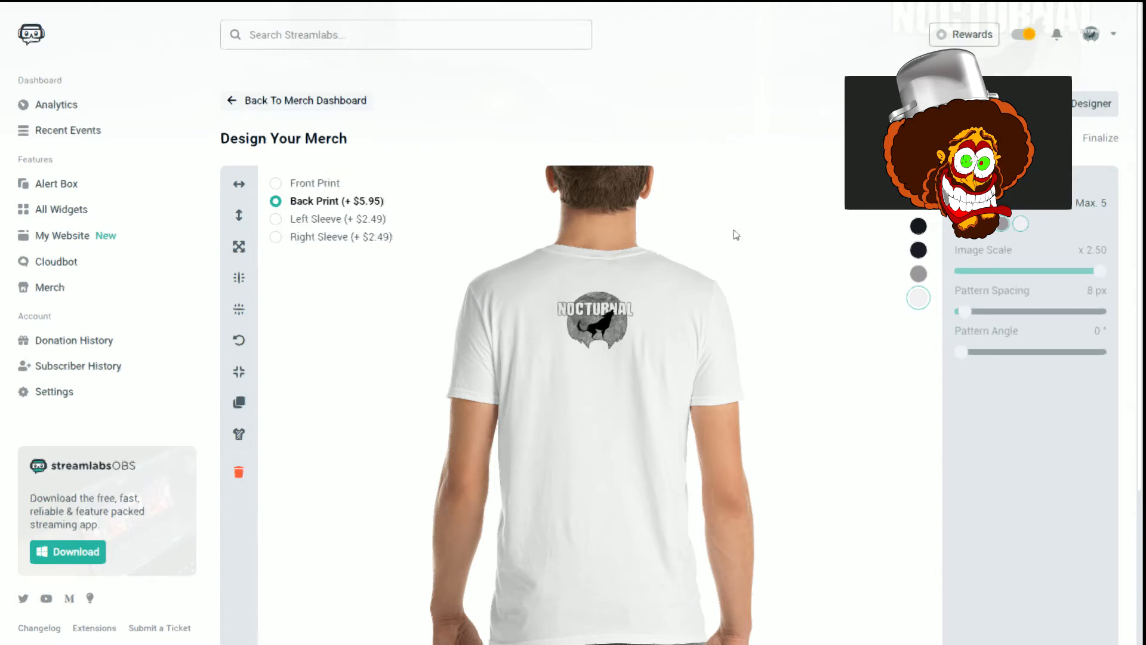
{"action": "scroll", "coordinate": [896, 382], "scroll_direction": "down", "scroll_amount": 3}
{"action": "scroll", "coordinate": [889, 389], "scroll_direction": "up", "scroll_amount": 3}
{"action": "scroll", "coordinate": [889, 389], "scroll_direction": "down", "scroll_amount": 3}
{"action": "scroll", "coordinate": [888, 388], "scroll_direction": "up", "scroll_amount": 3}
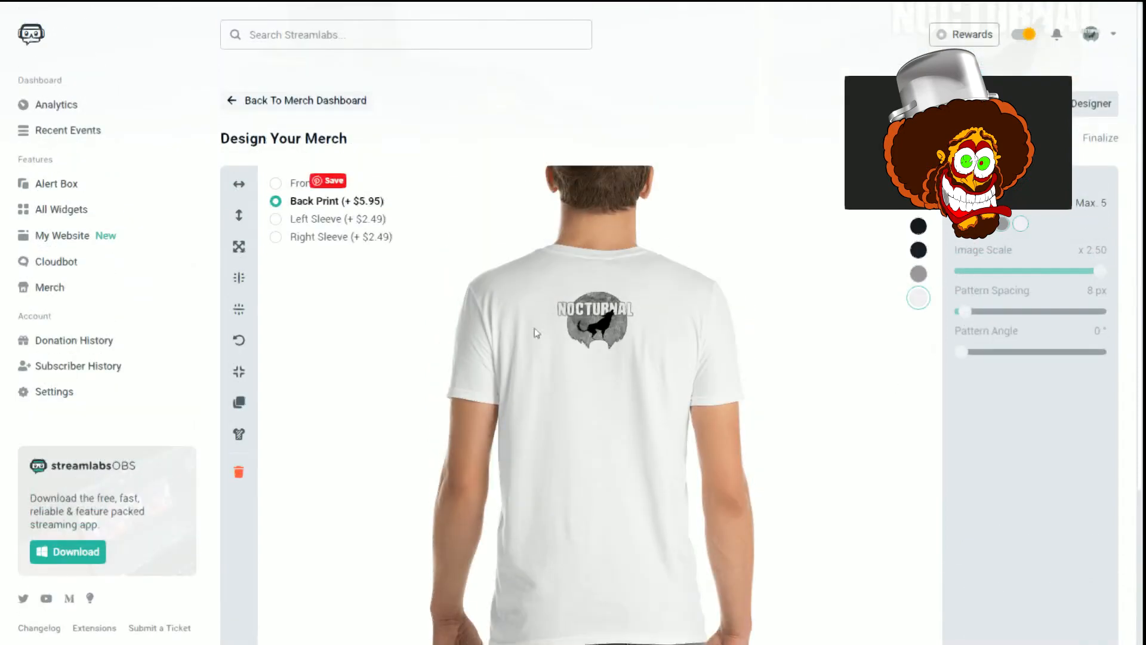
{"action": "left_click", "coordinate": [580, 336]}
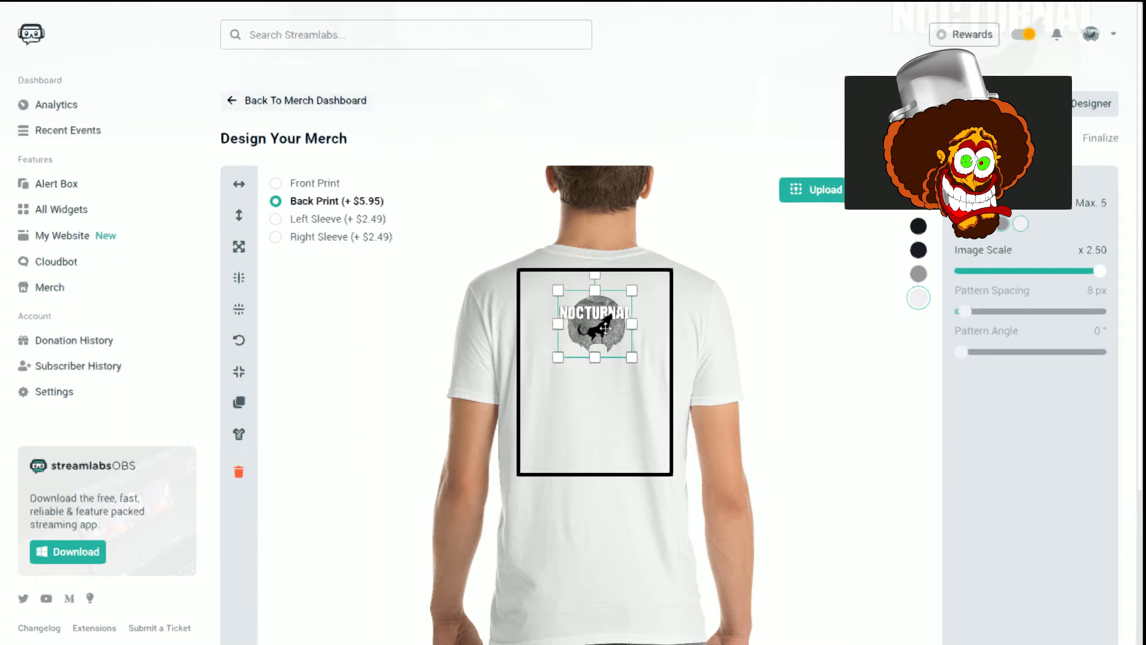
{"action": "left_click", "coordinate": [239, 472]}
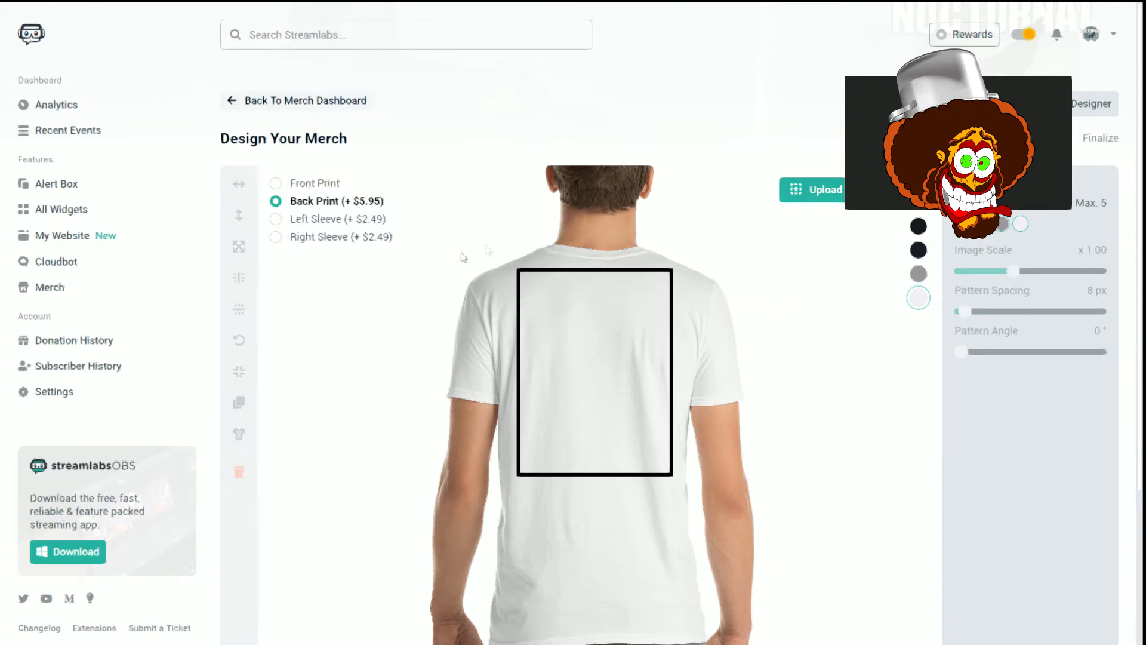
Return to Front Print and proceed with the finished T-shirt design to the finalizing stage.
{"action": "left_click", "coordinate": [330, 183]}
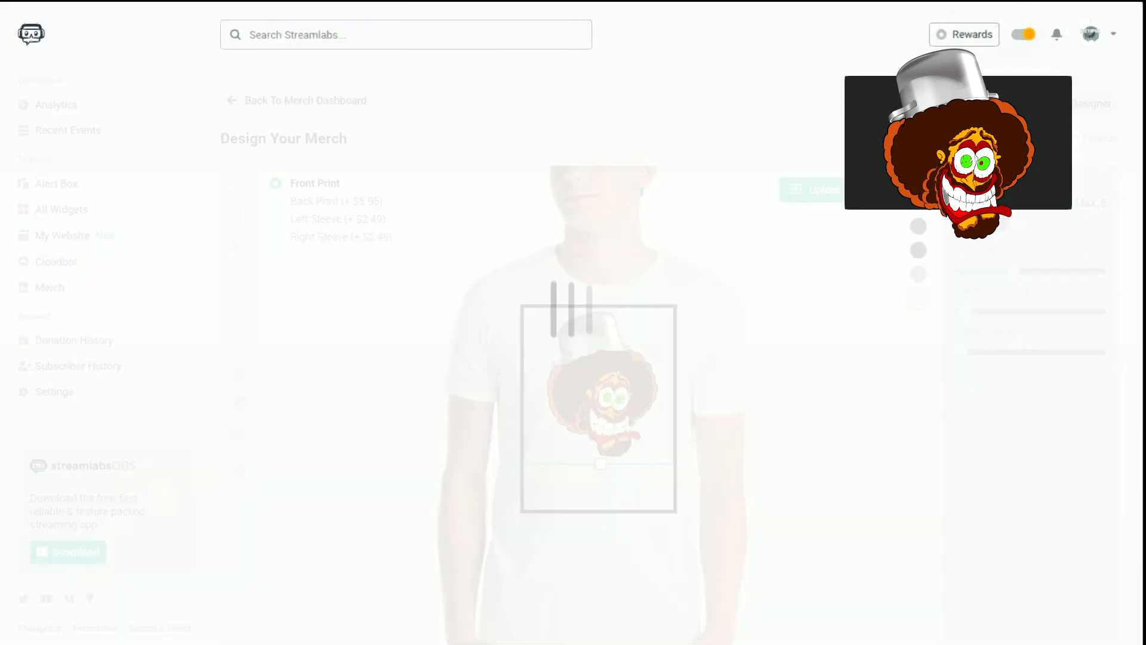
{"action": "scroll", "coordinate": [858, 338], "scroll_direction": "down", "scroll_amount": 3}
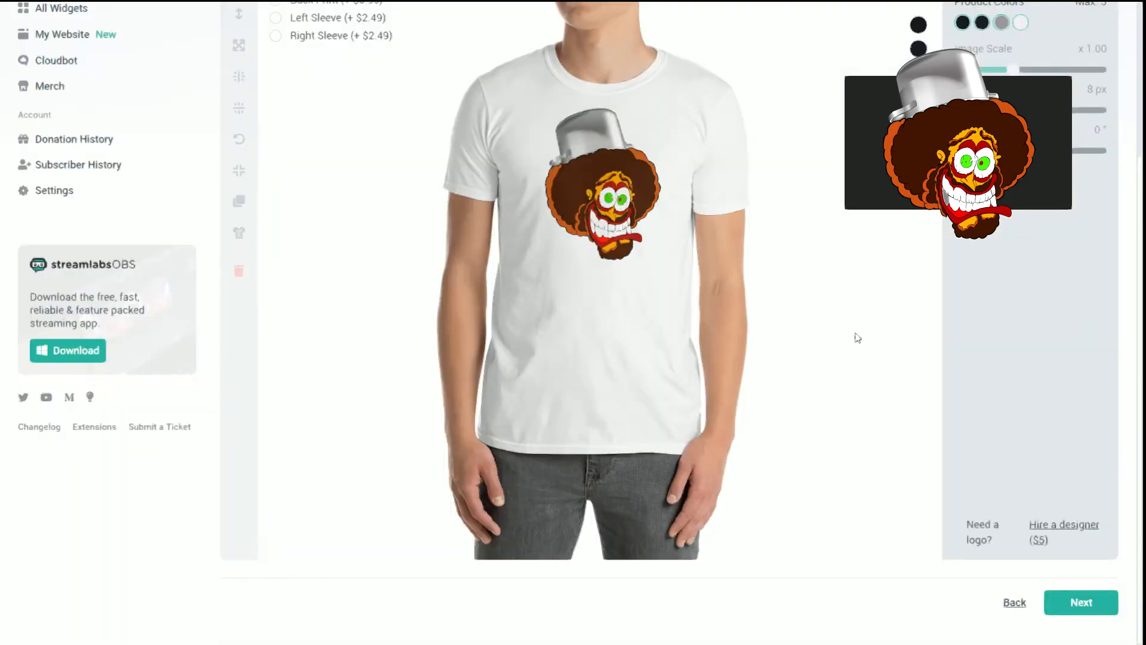
{"action": "left_click", "coordinate": [1082, 603]}
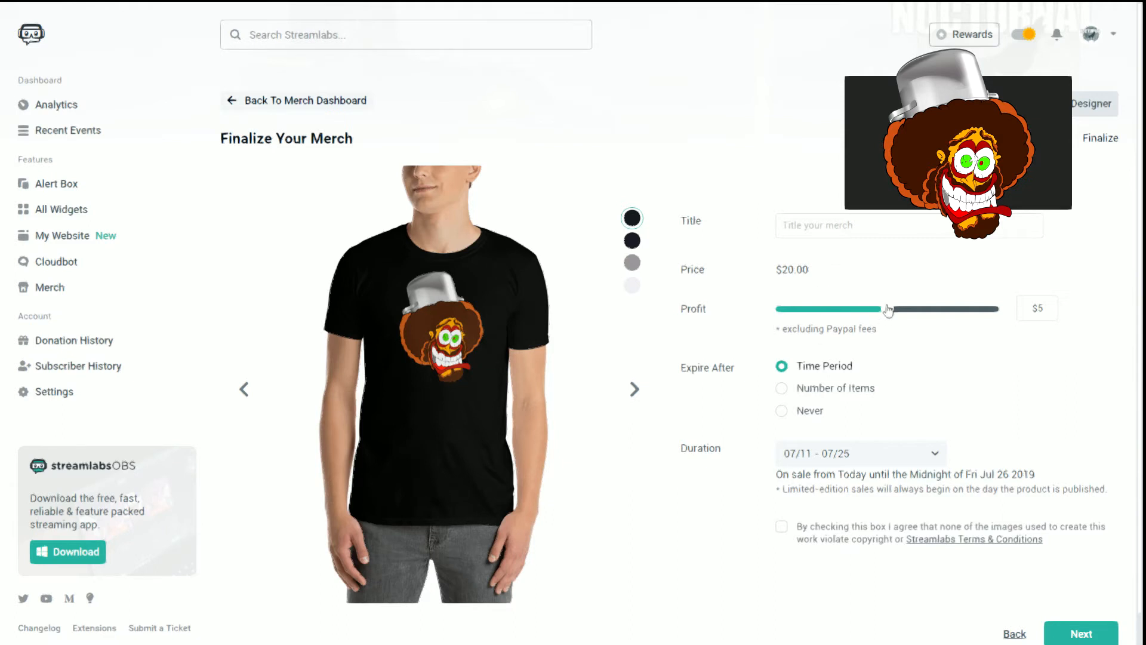
Set the profit to $10 and title the merch "Pothead T-SHIRT Style 01".
{"action": "left_click_drag", "start_coordinate": [888, 309], "coordinate": [1085, 308]}
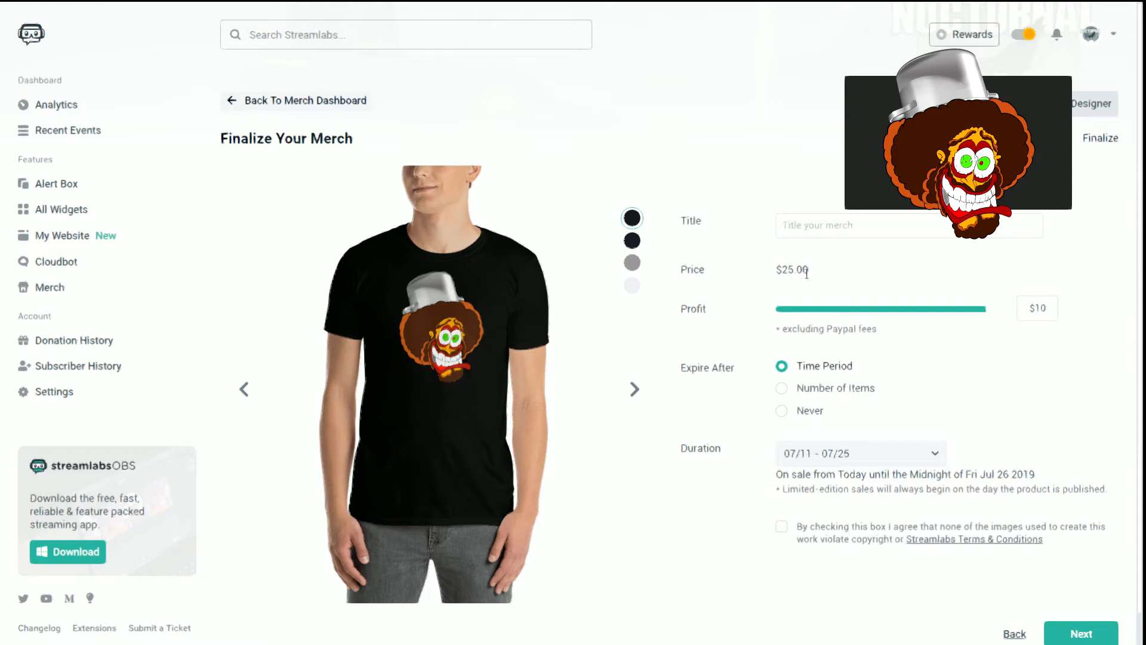
{"action": "left_click", "coordinate": [820, 225]}
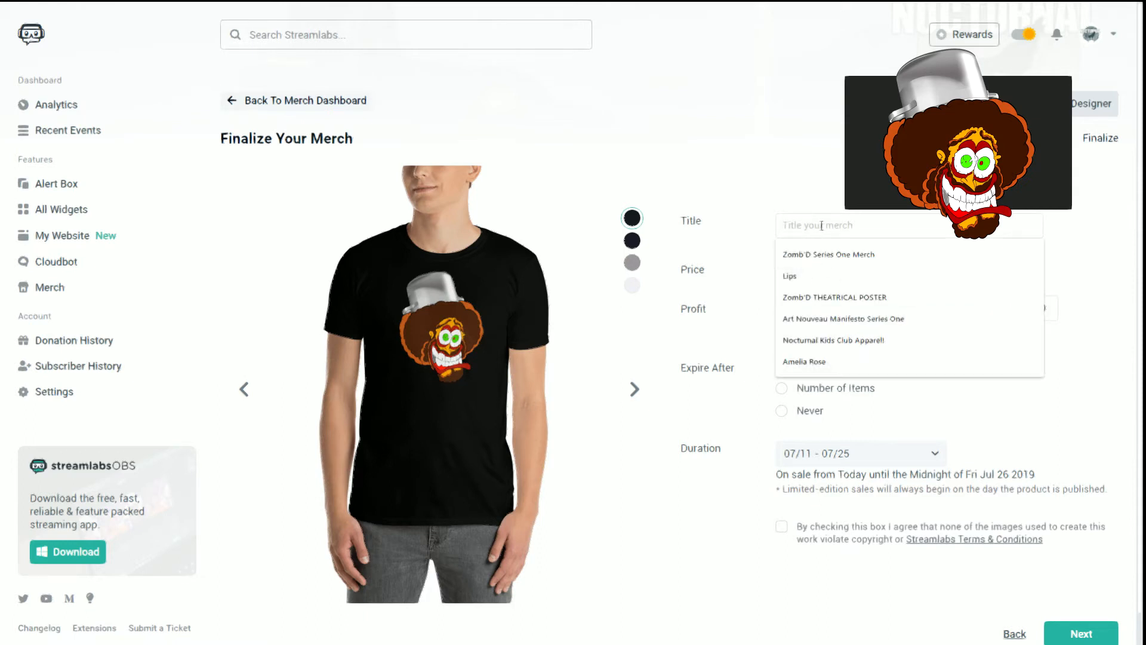
{"action": "type", "text": "Poty"}
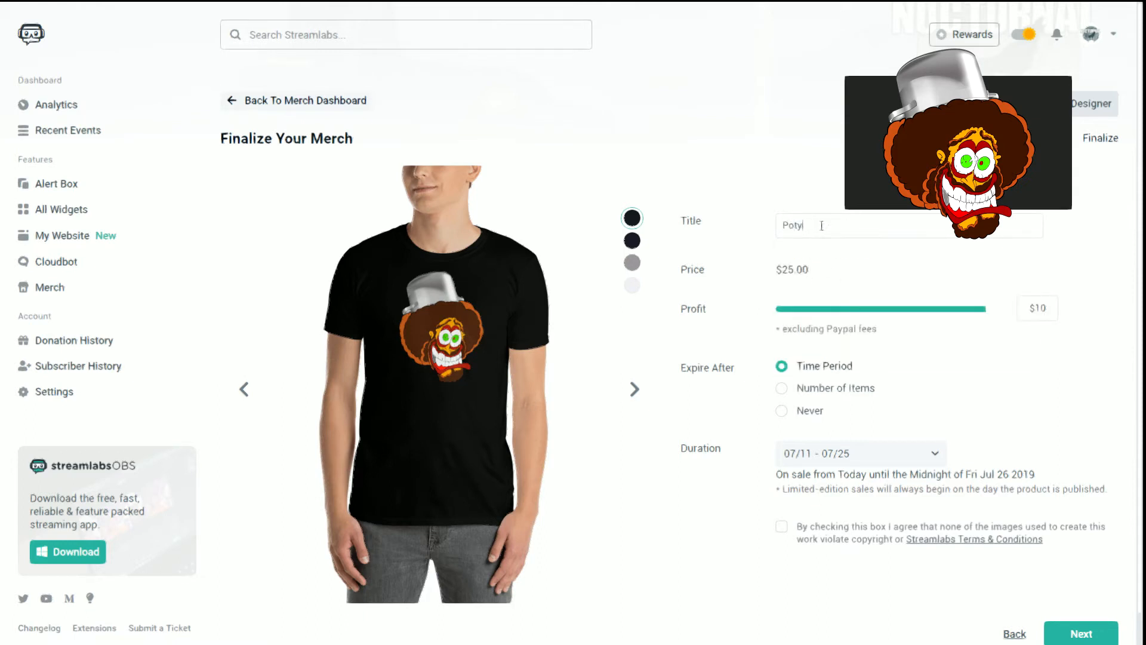
{"action": "type", "text": "HEAD"}
{"action": "key", "text": "BackSpace"}
{"action": "key", "text": "BackSpace"}
{"action": "type", "text": "tyle 01"}
Set the merch to expire Never and agree to the image copyright terms.
{"action": "left_click", "coordinate": [782, 411]}
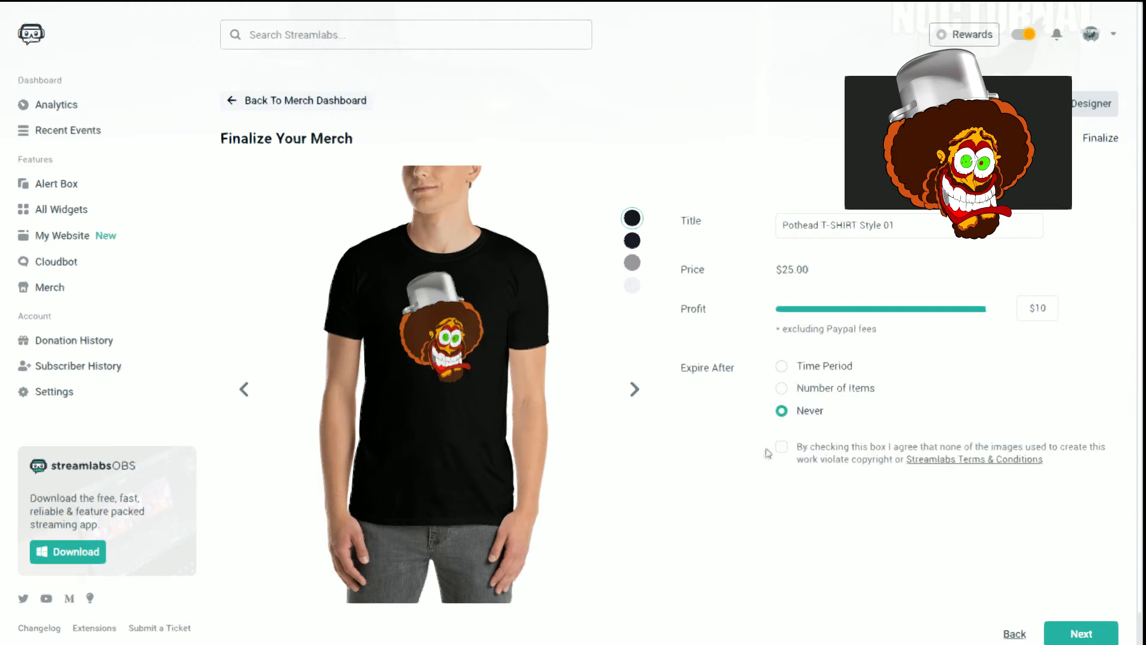
{"action": "left_click", "coordinate": [781, 449]}
Submit the finalized T-shirt to the merch store and look over the store's product list.
{"action": "scroll", "coordinate": [1015, 436], "scroll_direction": "down", "scroll_amount": 1}
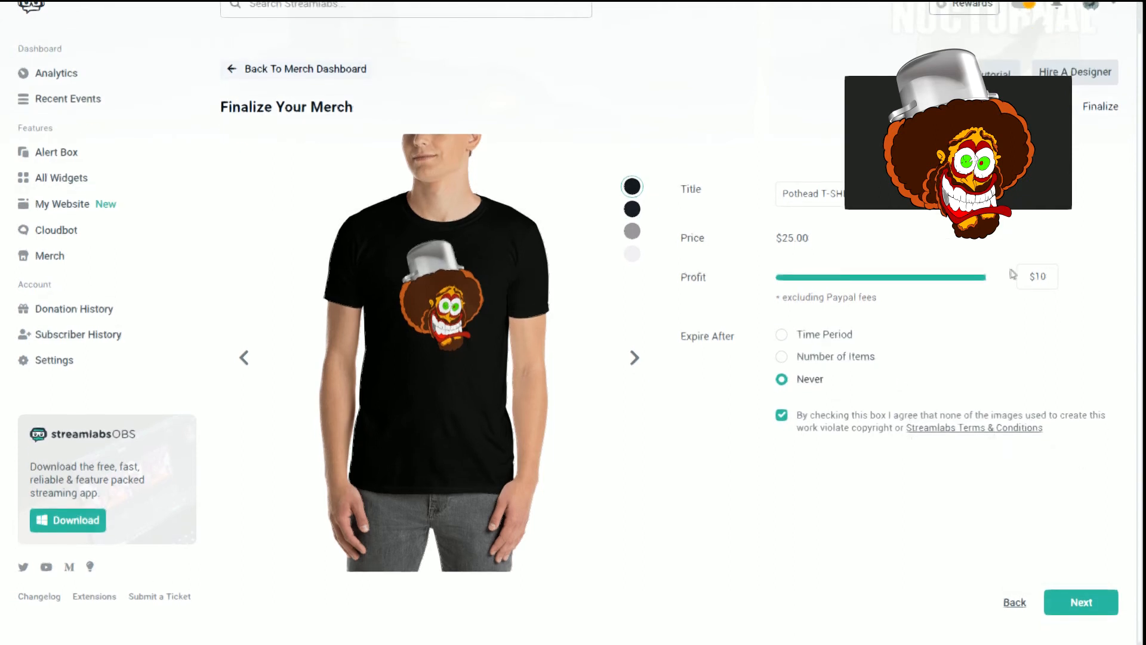
{"action": "scroll", "coordinate": [979, 317], "scroll_direction": "up", "scroll_amount": 1}
{"action": "scroll", "coordinate": [979, 334], "scroll_direction": "down", "scroll_amount": 1}
{"action": "left_click", "coordinate": [1079, 603]}
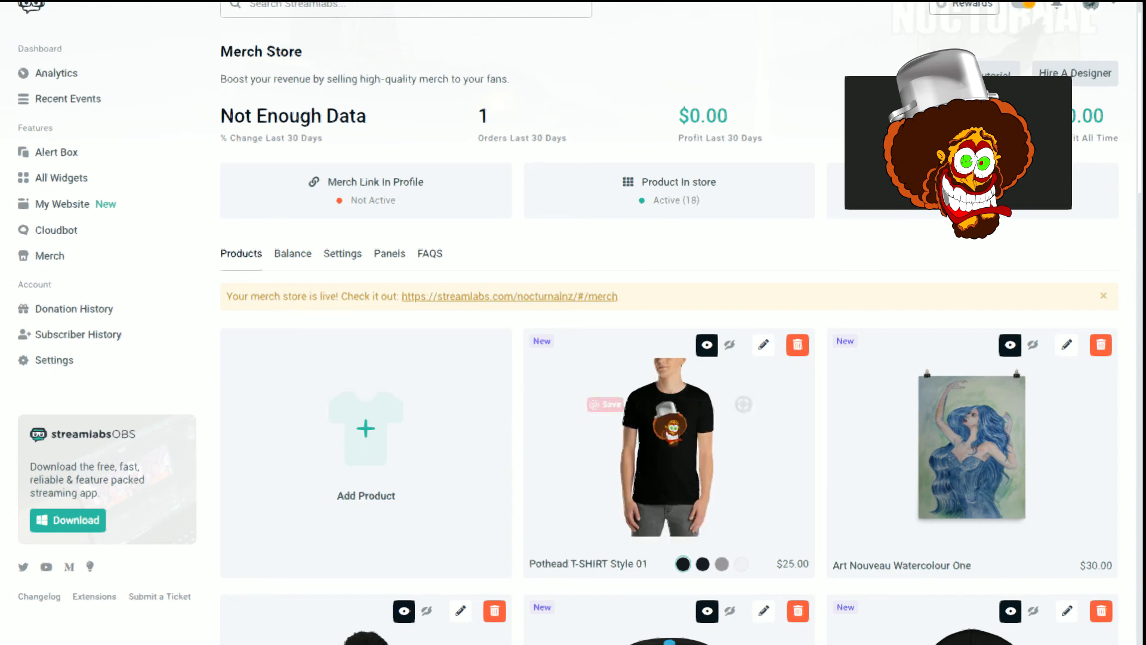
{"action": "scroll", "coordinate": [612, 430], "scroll_direction": "down", "scroll_amount": 2}
{"action": "scroll", "coordinate": [612, 430], "scroll_direction": "down", "scroll_amount": 1}
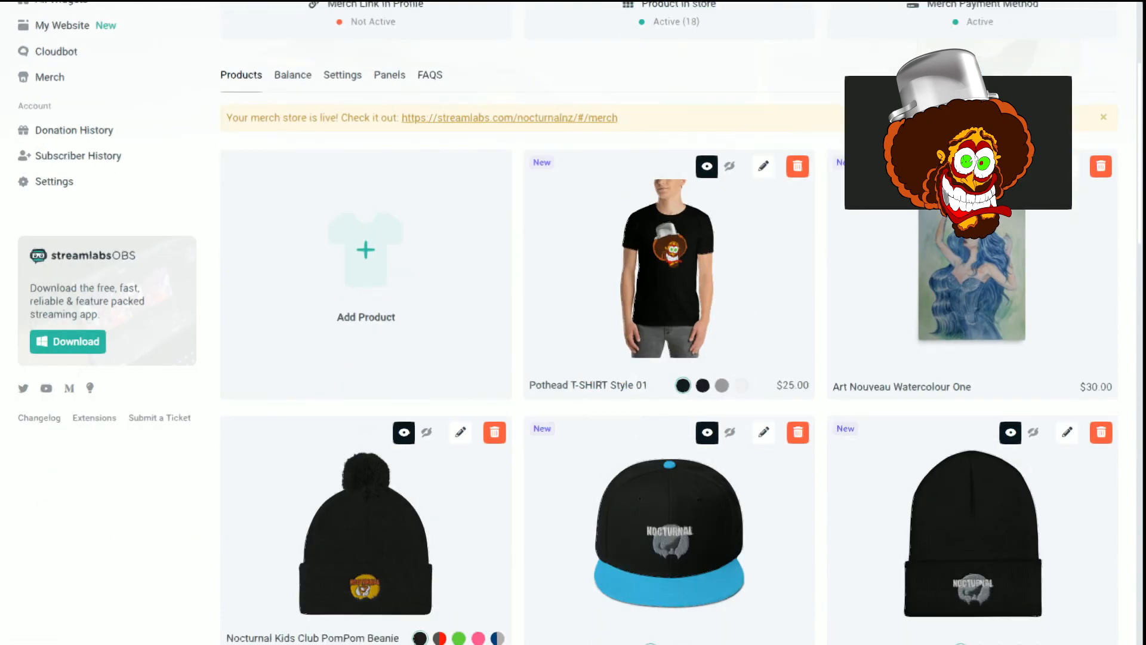